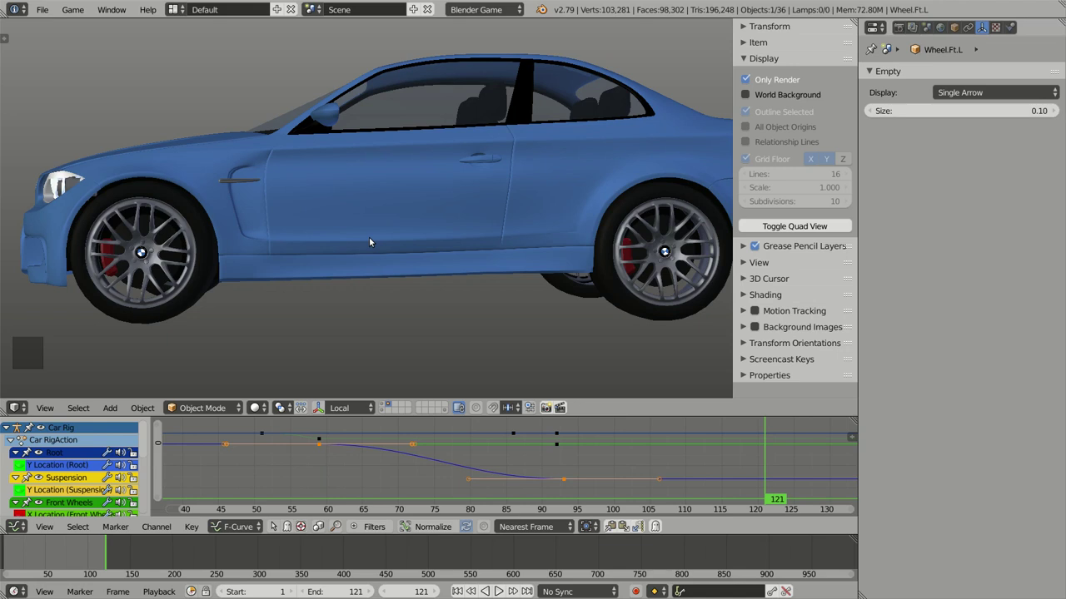
Step: Play the car animation, orbiting to watch the wheels from the front, then stop playback
key(alt+a)
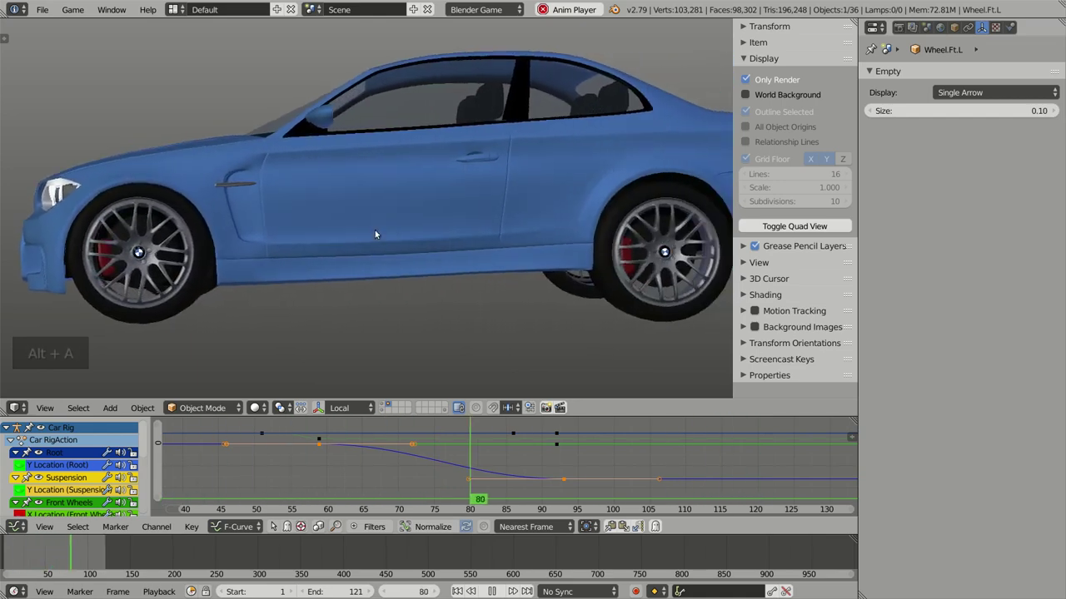
middle_drag(386, 214, 418, 226)
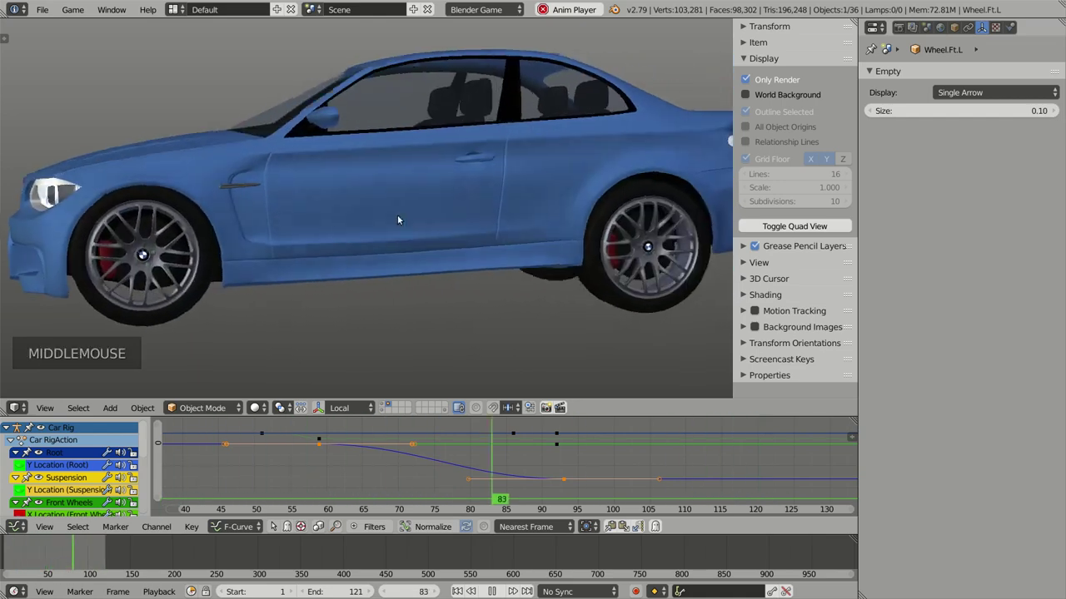
scroll(417, 226, down, 1)
scroll(417, 221, down, 1)
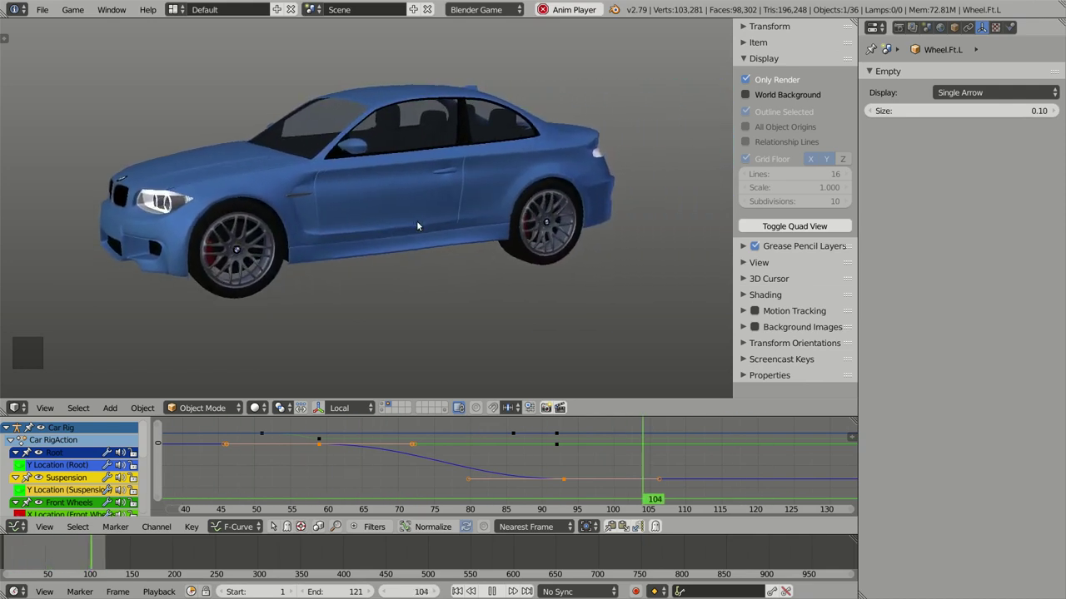
key(alt+a)
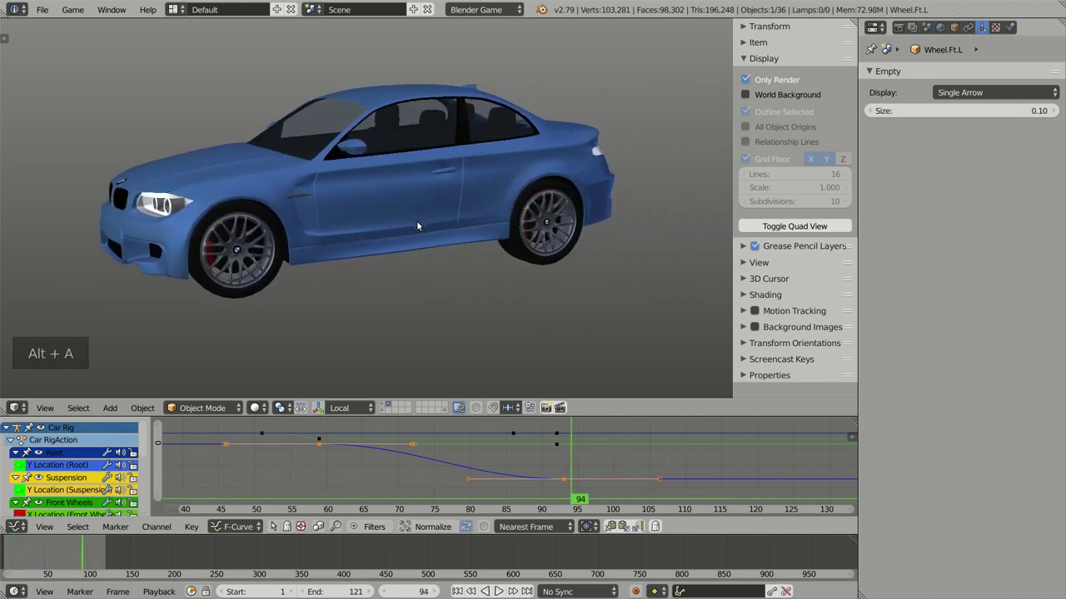
Step: From frame 1 in side view, delete the Front Wheels location, rotation and scale channels
key(KP_3)
key(shift+Left)
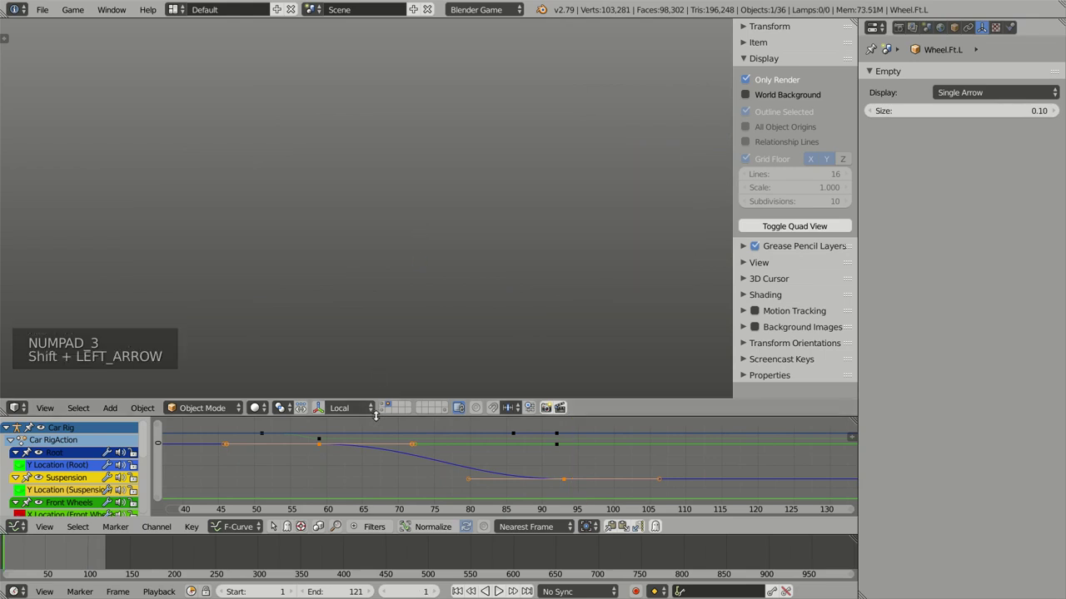
drag(376, 416, 394, 215)
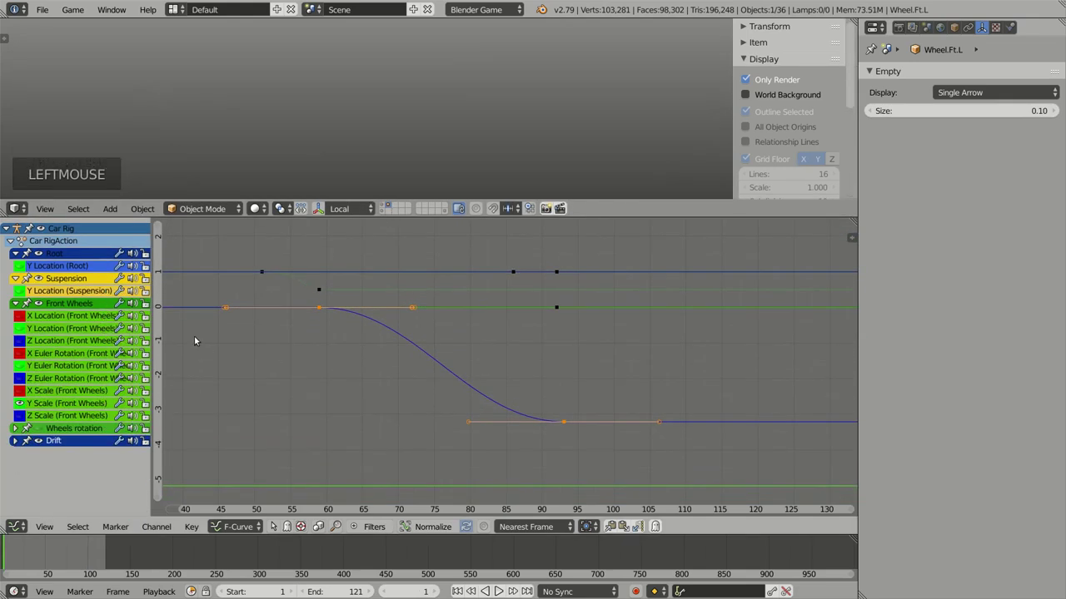
click(56, 317)
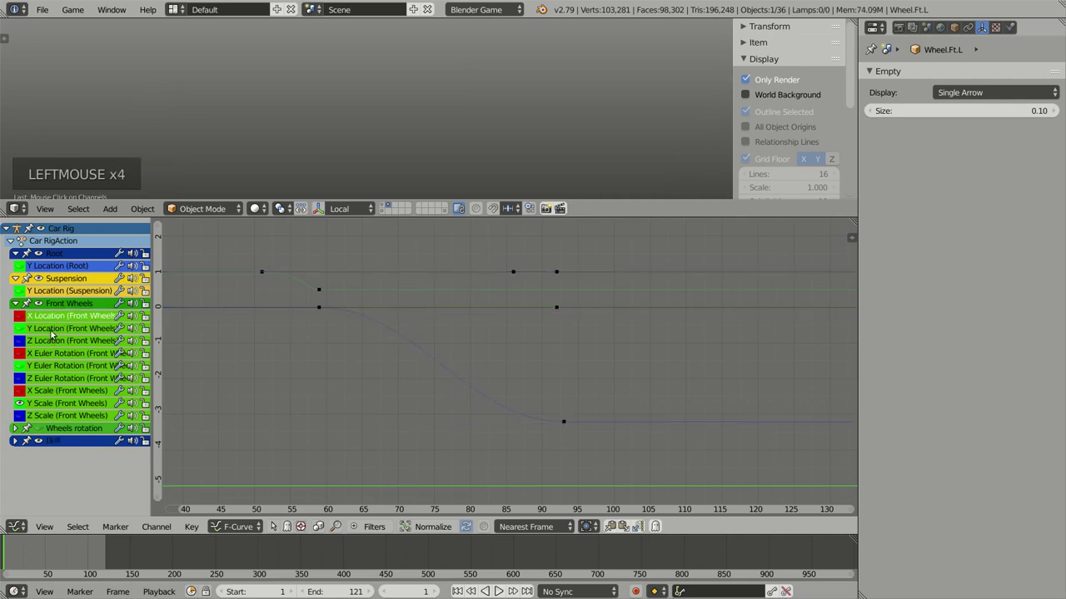
shift+click(51, 332)
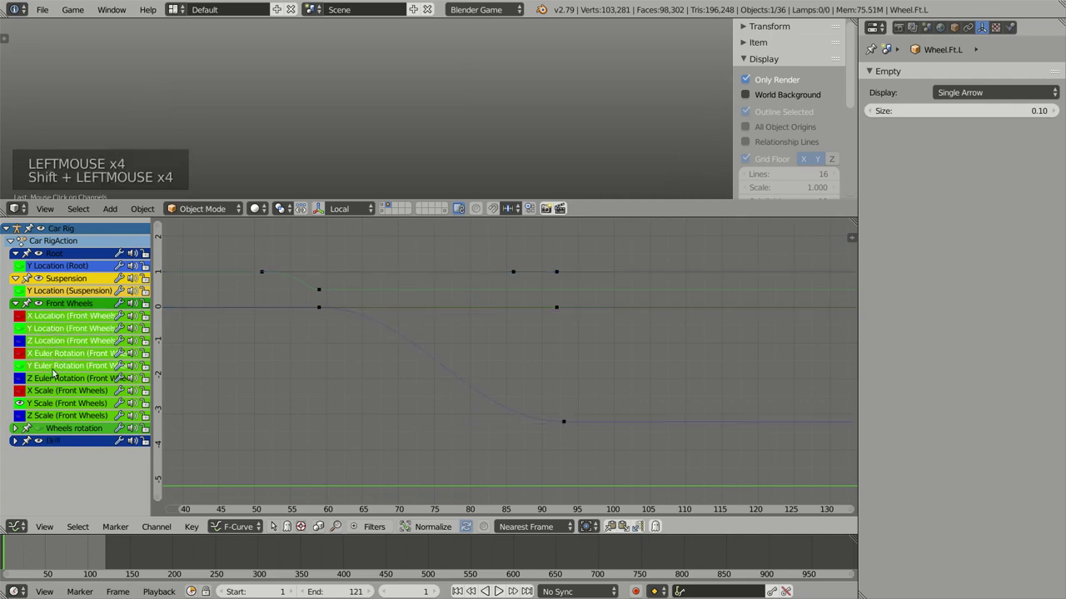
shift+click(52, 377)
shift+click(50, 416)
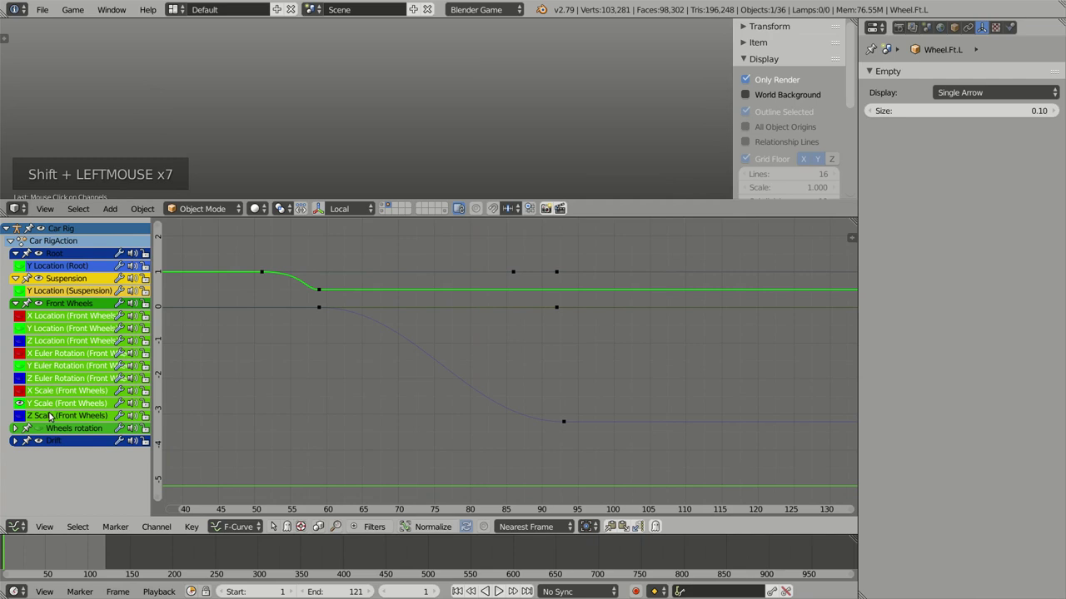
key(Delete)
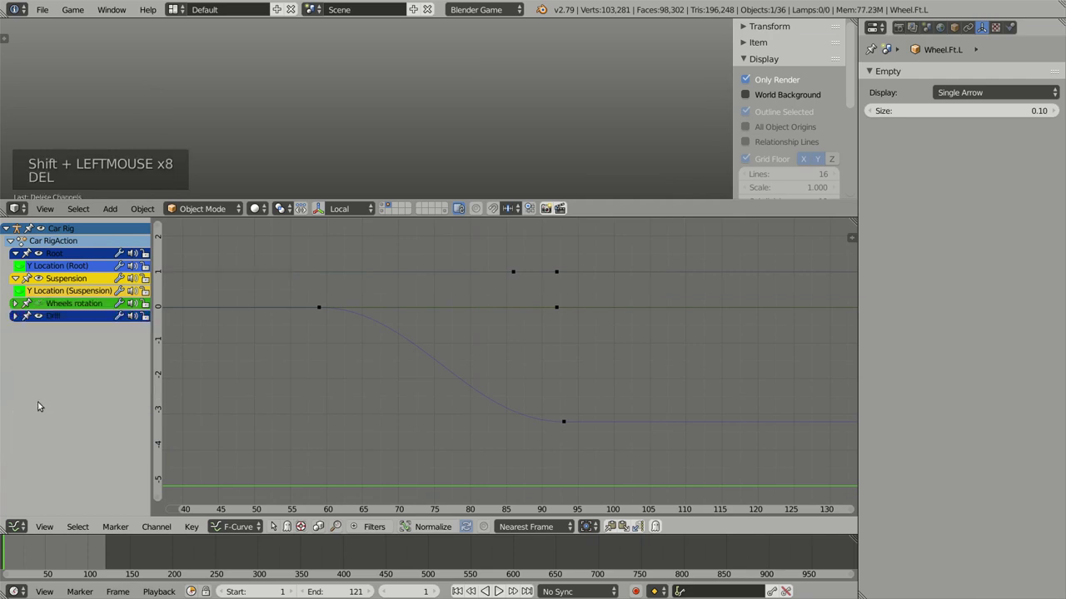
Step: Delete the Wheel.rotation.Ft.R and Bk.R channels and restore the graph area's height
click(14, 304)
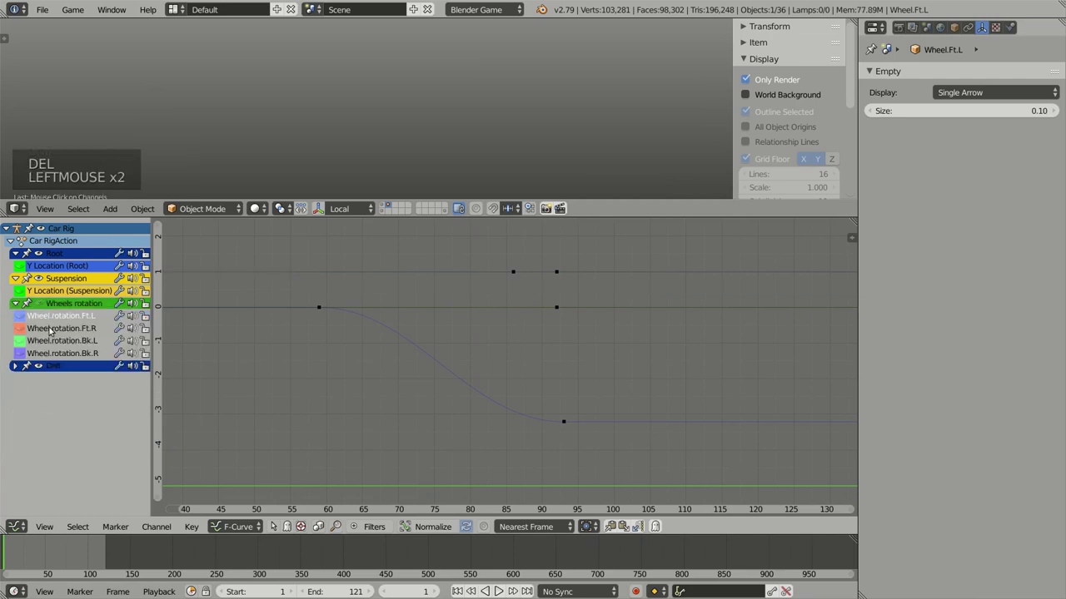
shift+click(50, 331)
shift+click(50, 353)
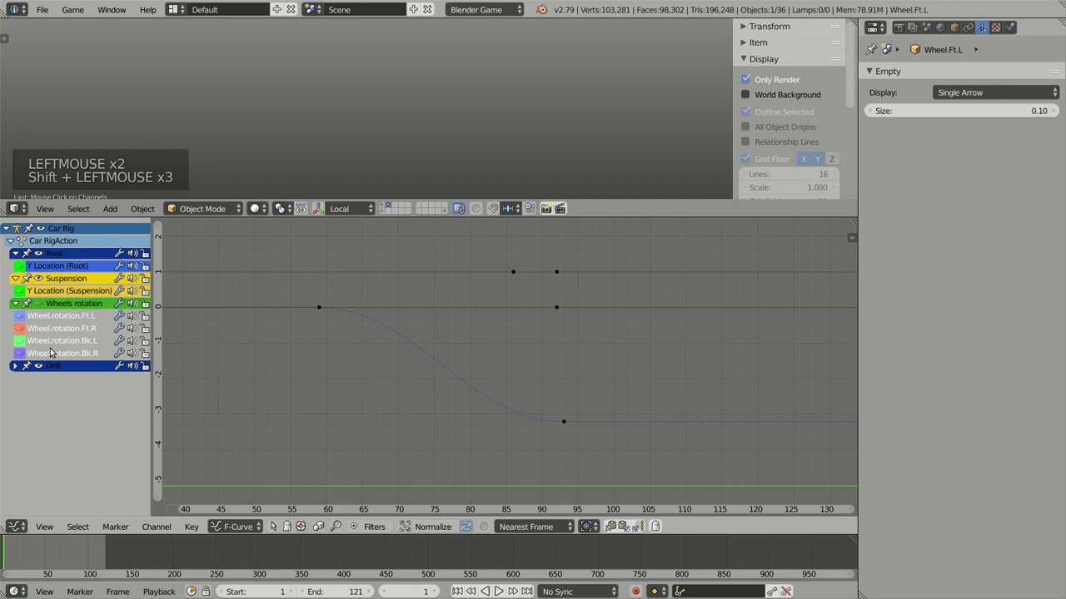
key(Delete)
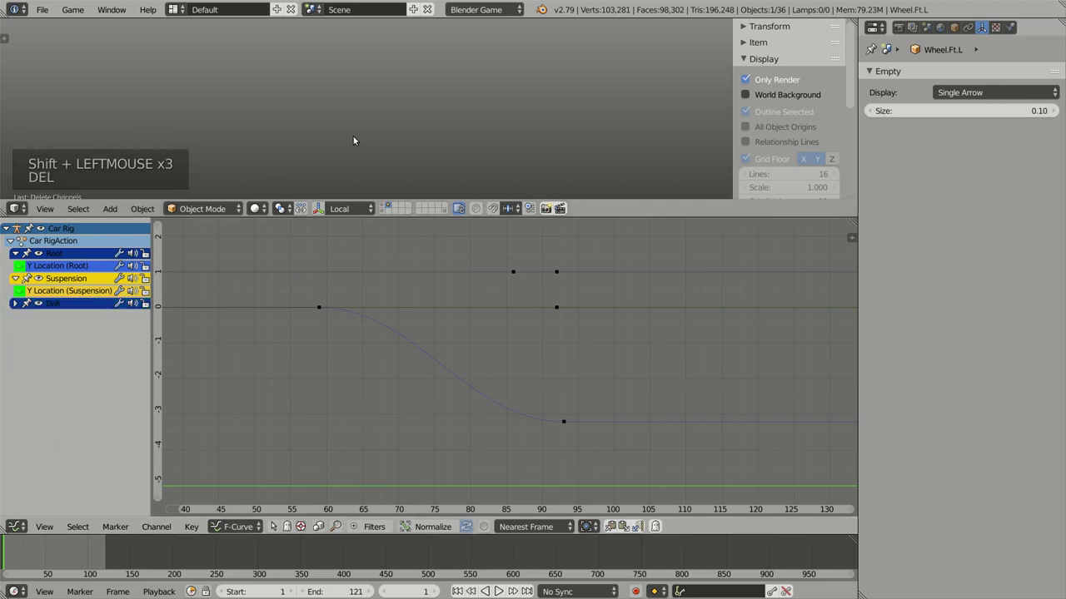
drag(401, 201, 387, 333)
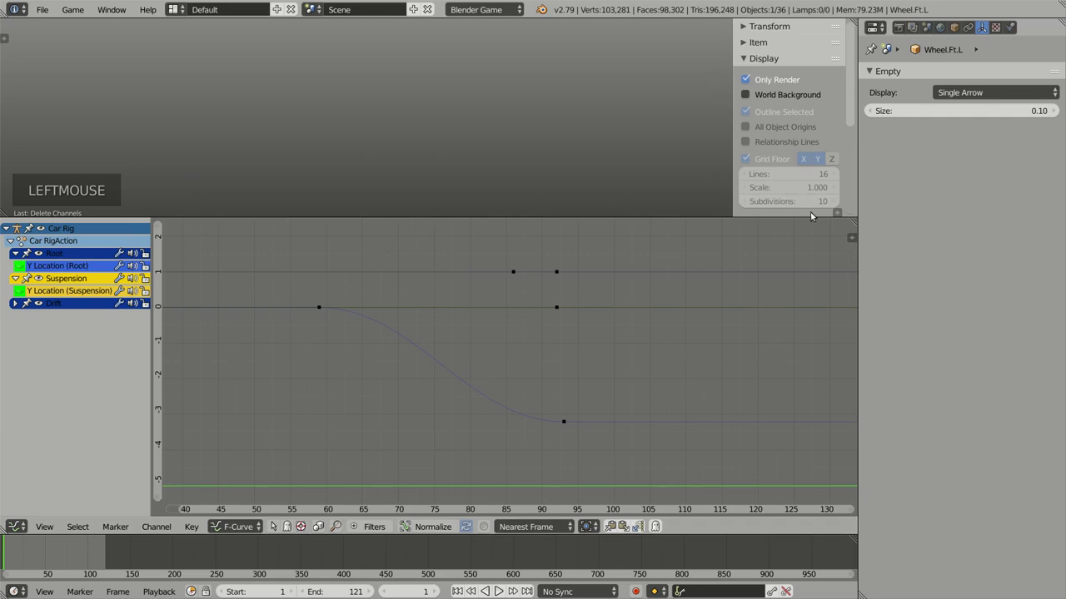
click(842, 211)
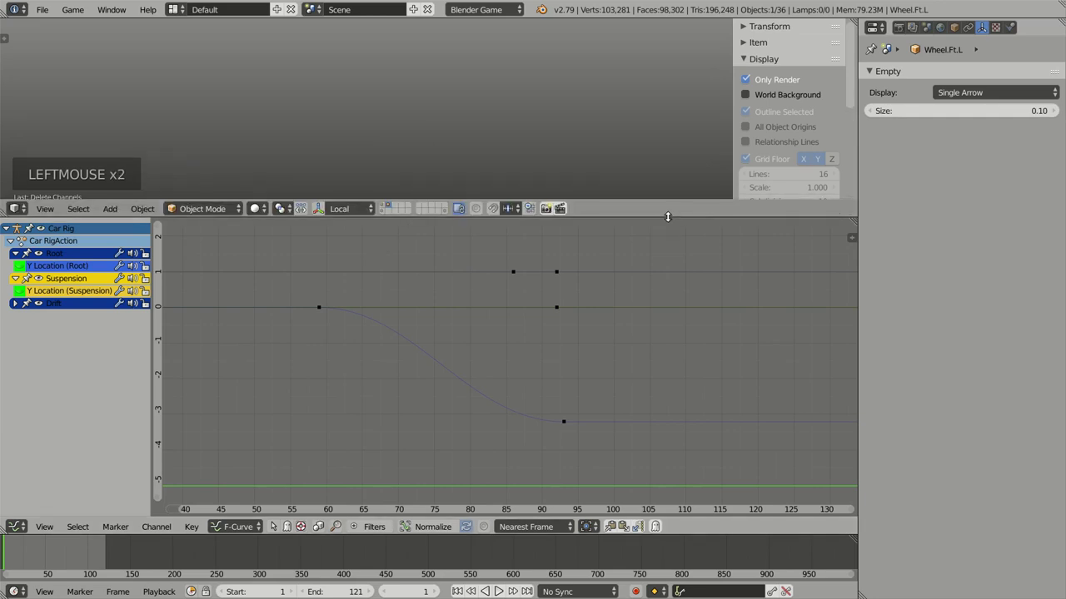
drag(666, 216, 663, 383)
Step: Play the animation to frame 81, then uncheck Only Render to show rig controls and grid
key(alt+a)
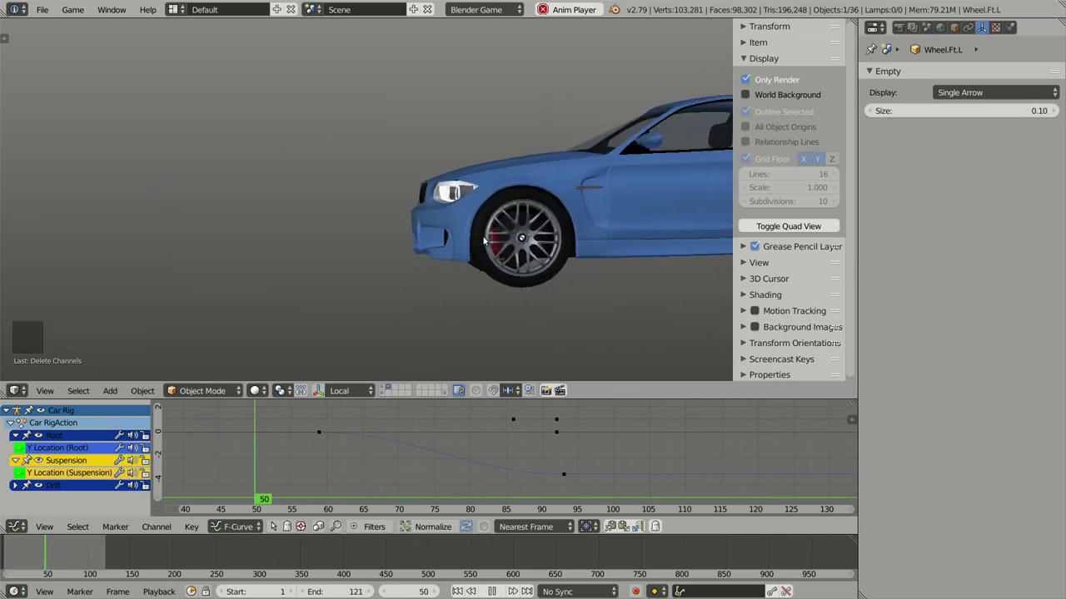
scroll(788, 225, down, 7)
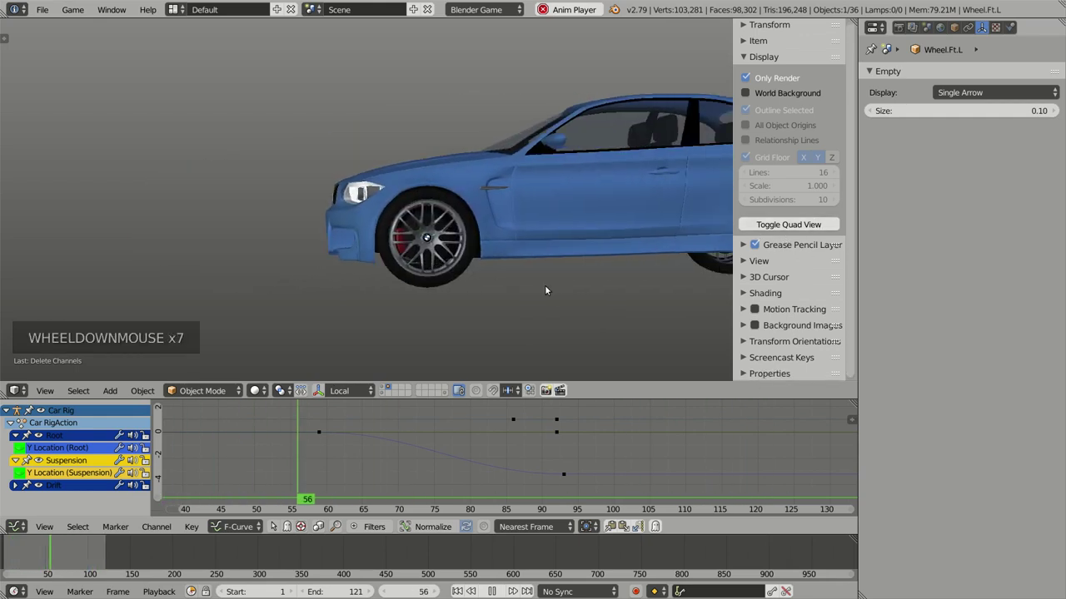
key(alt+a)
click(745, 77)
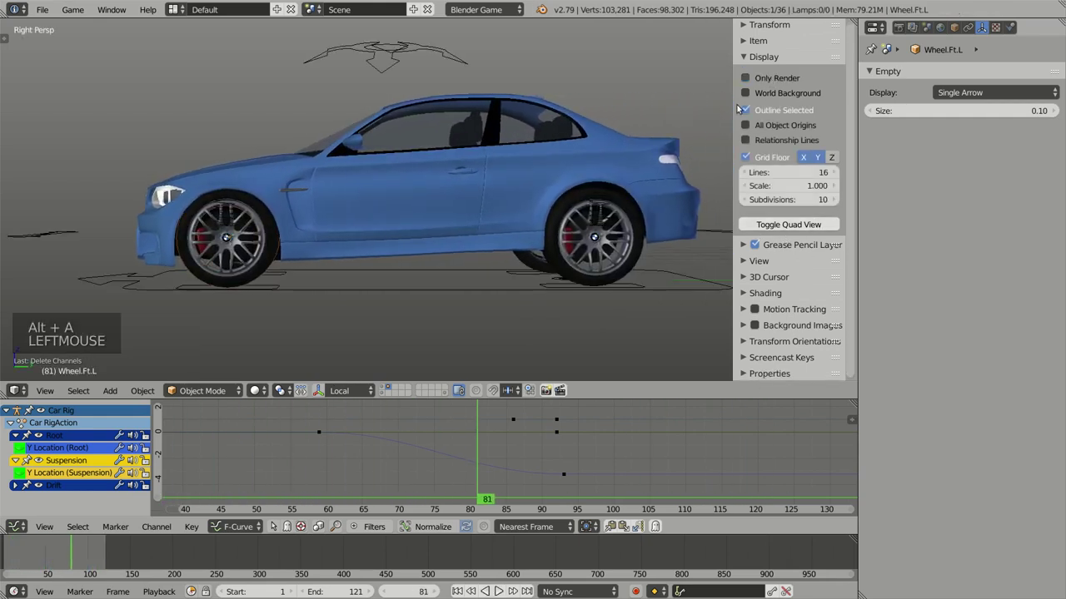
Step: Select the Car Rig, run Bake wheels rotation, and play back while orbiting the car
right_click(427, 288)
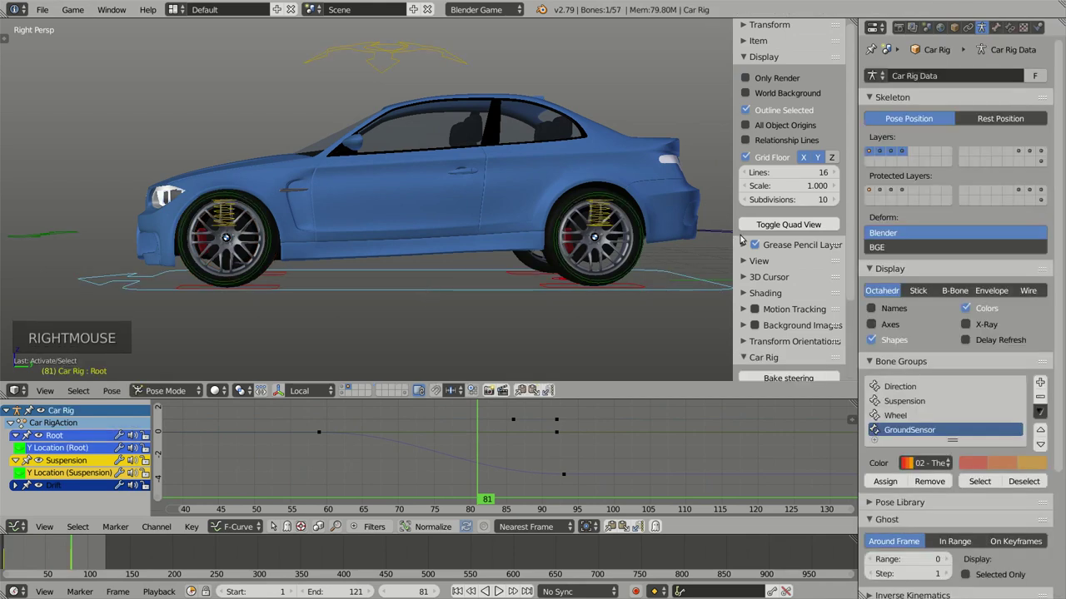
scroll(781, 206, down, 8)
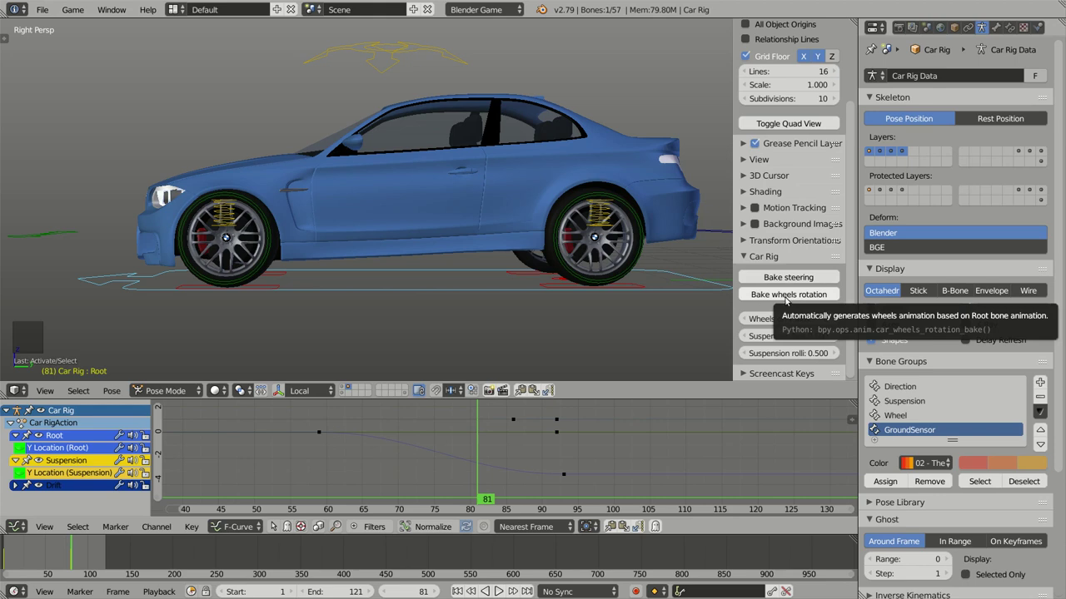
click(776, 295)
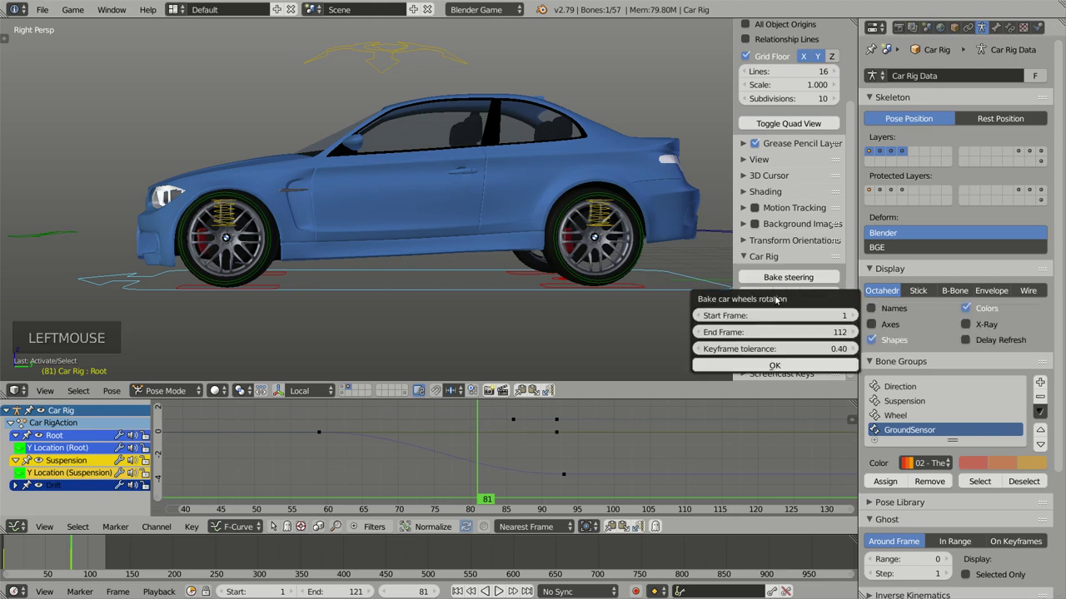
click(775, 367)
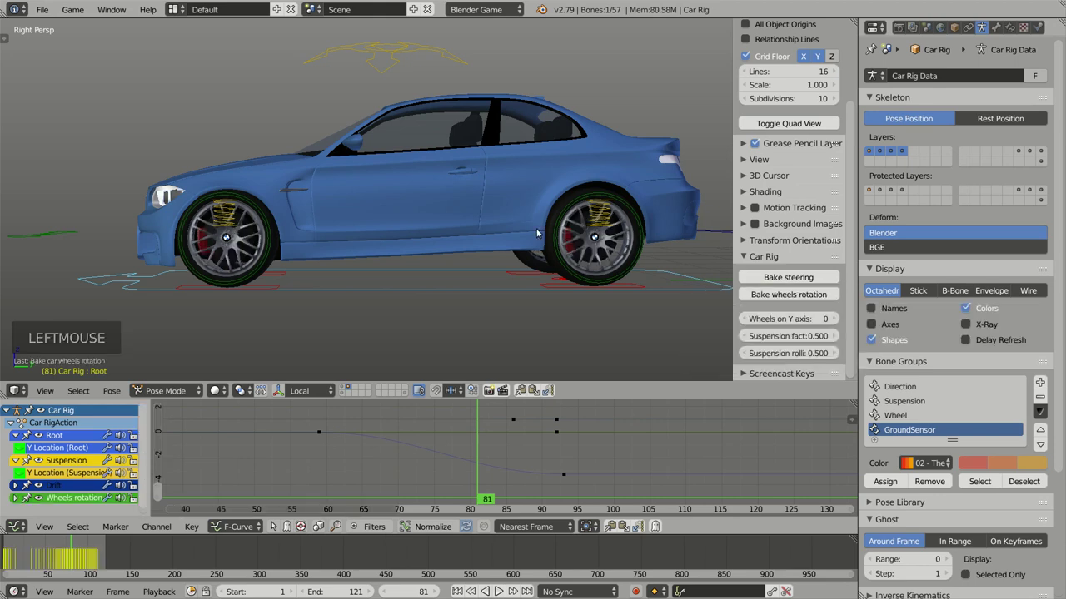
key(alt+a)
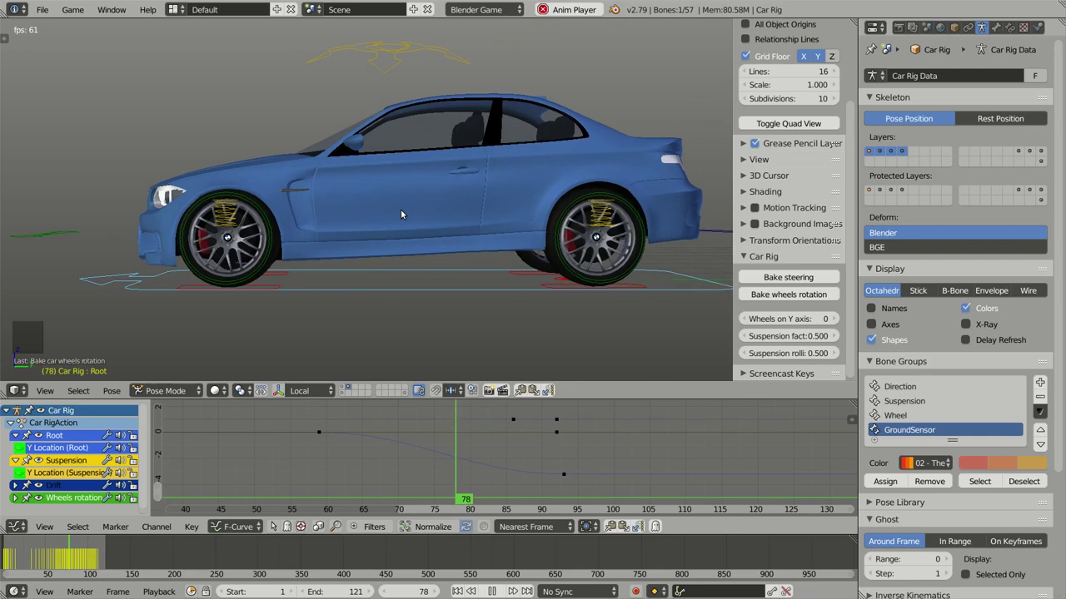
mouse_move(375, 214)
middle_down()
mouse_move(403, 225)
mouse_move(498, 220)
middle_up()
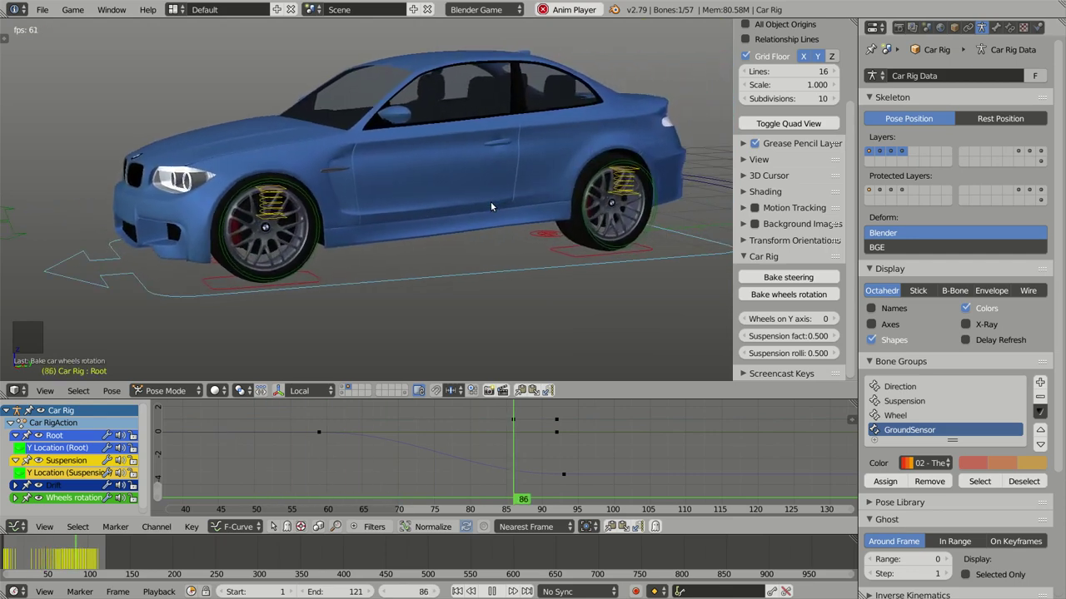
Step: Stop playback, frame the front wheel in right side view, and select the Front Wheels control
key(alt+a)
key(KP_3)
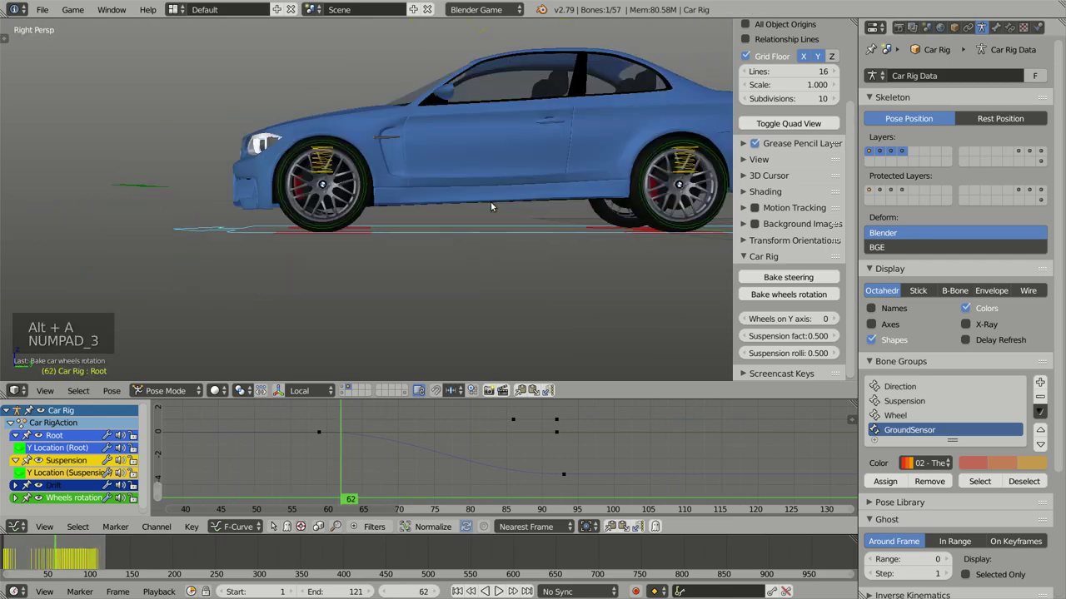
mouse_move(438, 200)
shift+middle_down()
mouse_move(508, 210)
mouse_move(427, 176)
mouse_move(485, 180)
shift+middle_up()
scroll(507, 210, up, 5)
scroll(427, 175, down, 4)
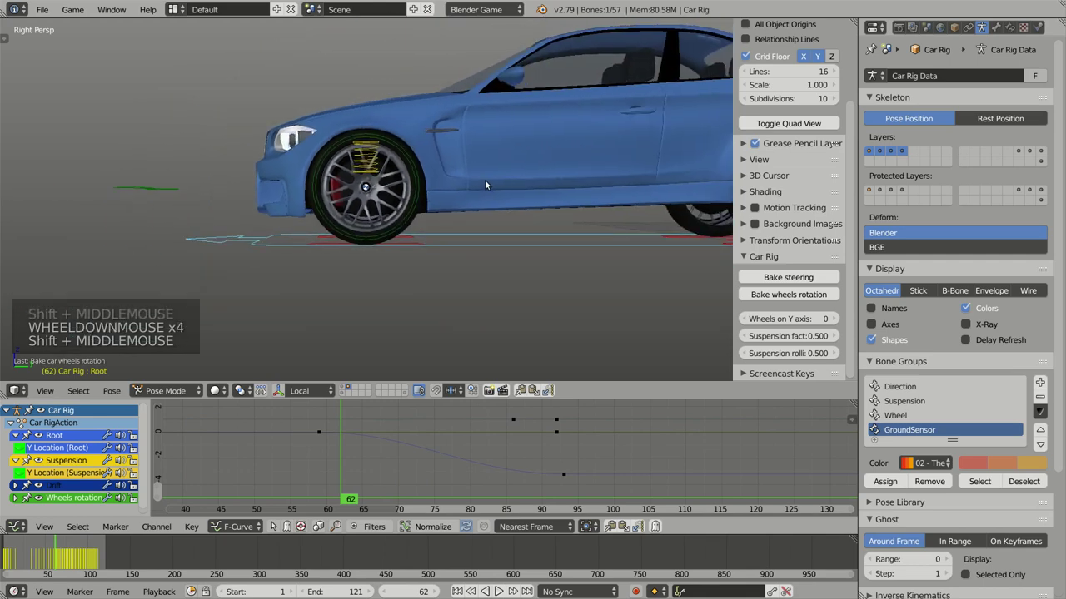
right_click(407, 226)
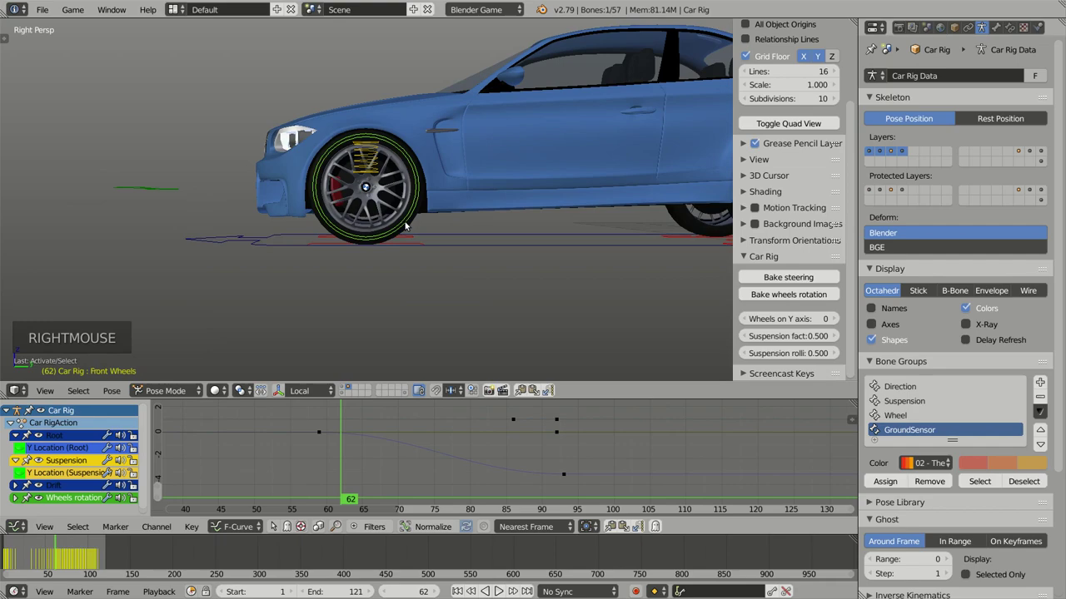
mouse_move(408, 225)
middle_down()
mouse_move(501, 237)
mouse_move(445, 166)
mouse_move(472, 182)
mouse_move(453, 215)
middle_up()
key(KP_3)
scroll(413, 249, up, 1)
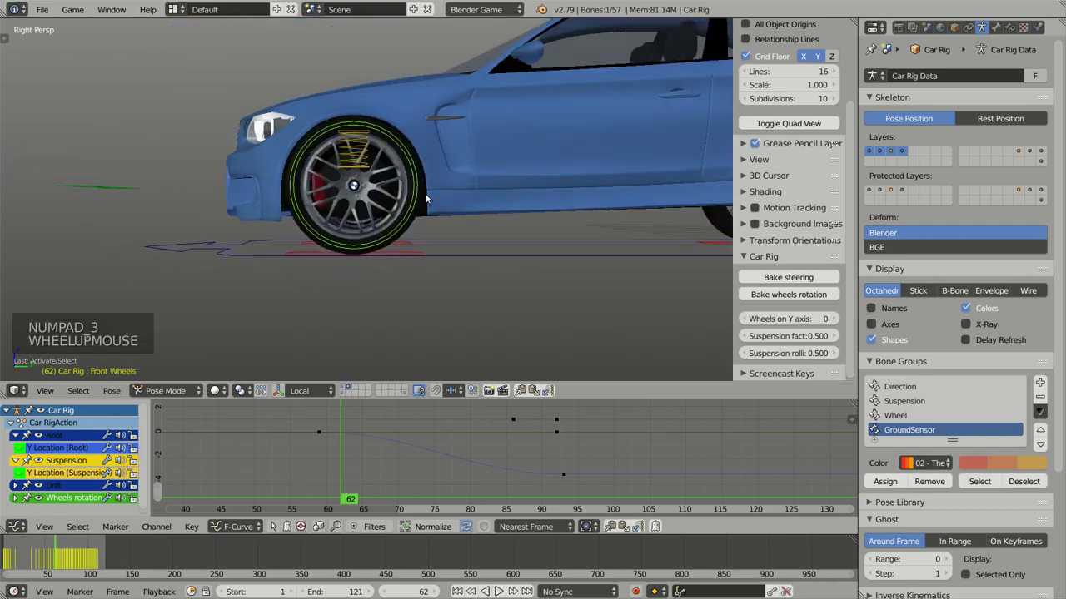
scroll(413, 250, up, 5)
middle_drag(412, 250, 493, 239)
key(KP_3)
scroll(424, 241, down, 2)
scroll(427, 240, down, 1)
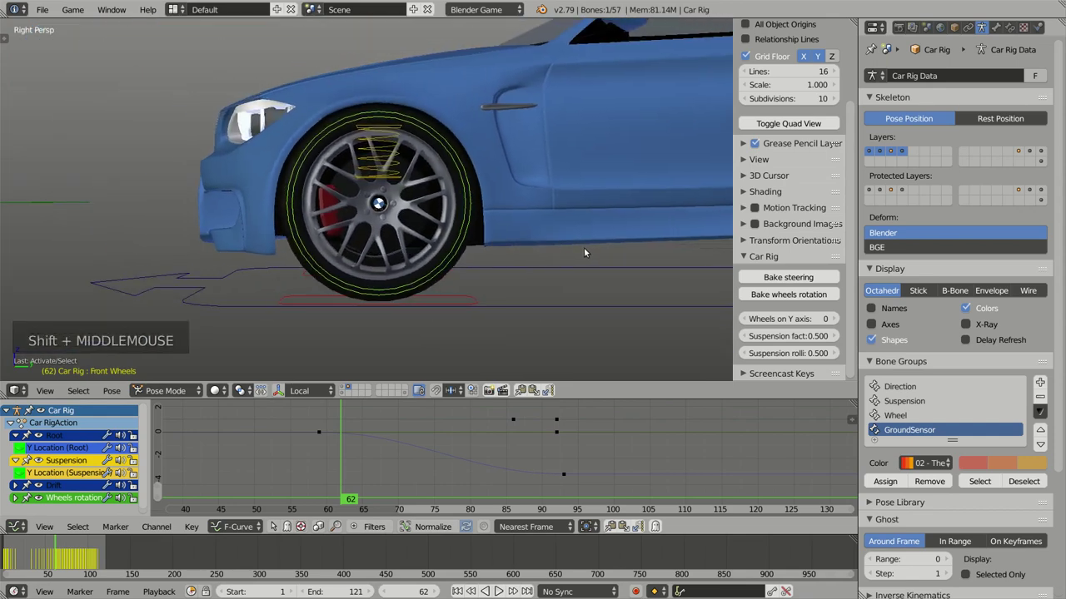
Step: Scale the Front Wheels widget down to a small ring inside the tire
key(s)
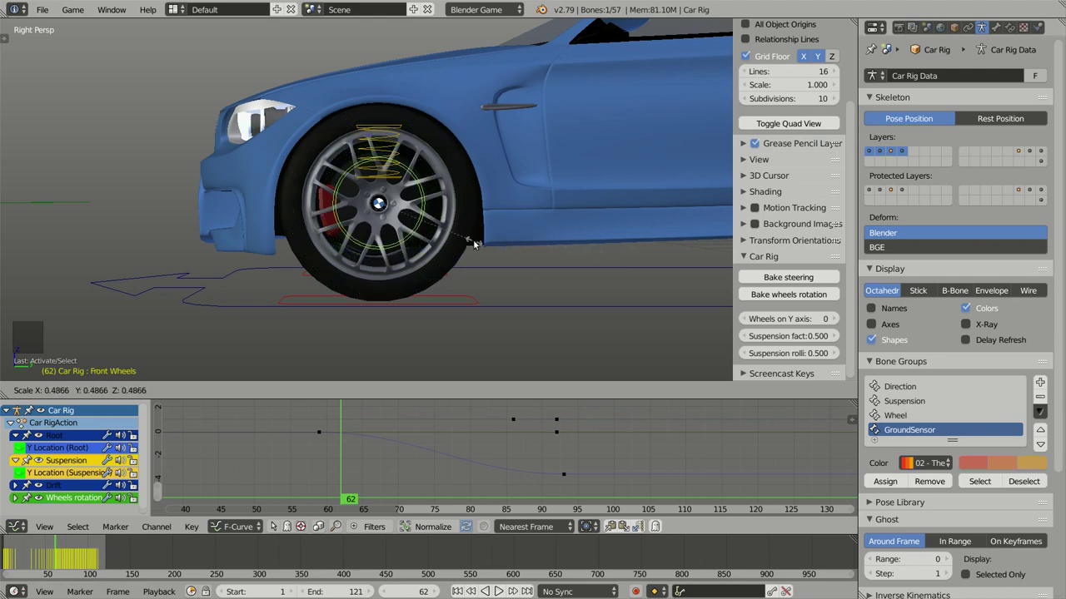
click(604, 249)
key(s)
click(452, 238)
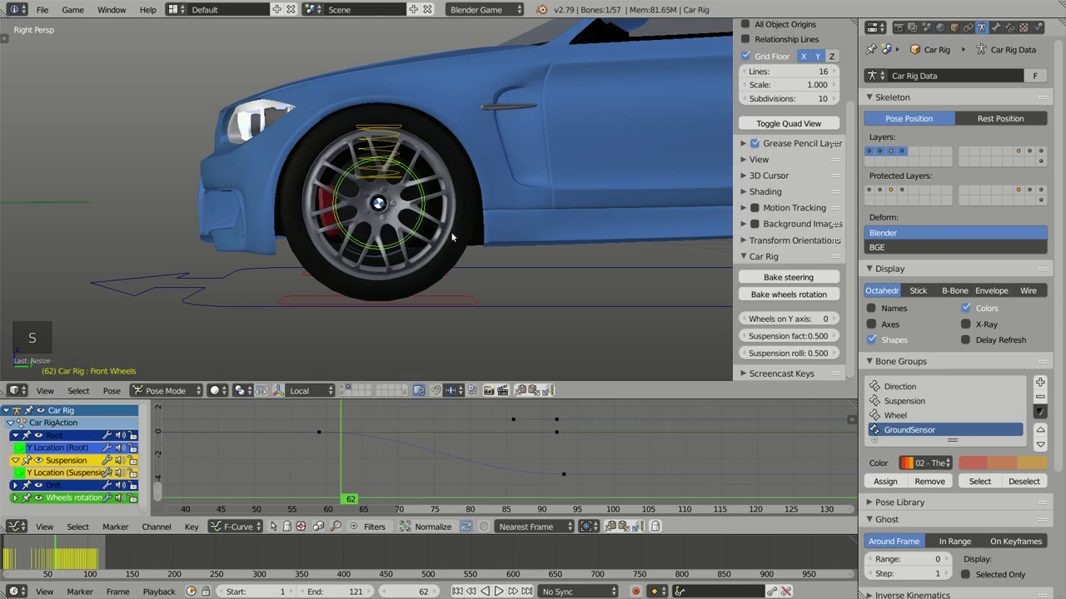
scroll(463, 229, down, 3)
shift+middle_drag(522, 236, 415, 230)
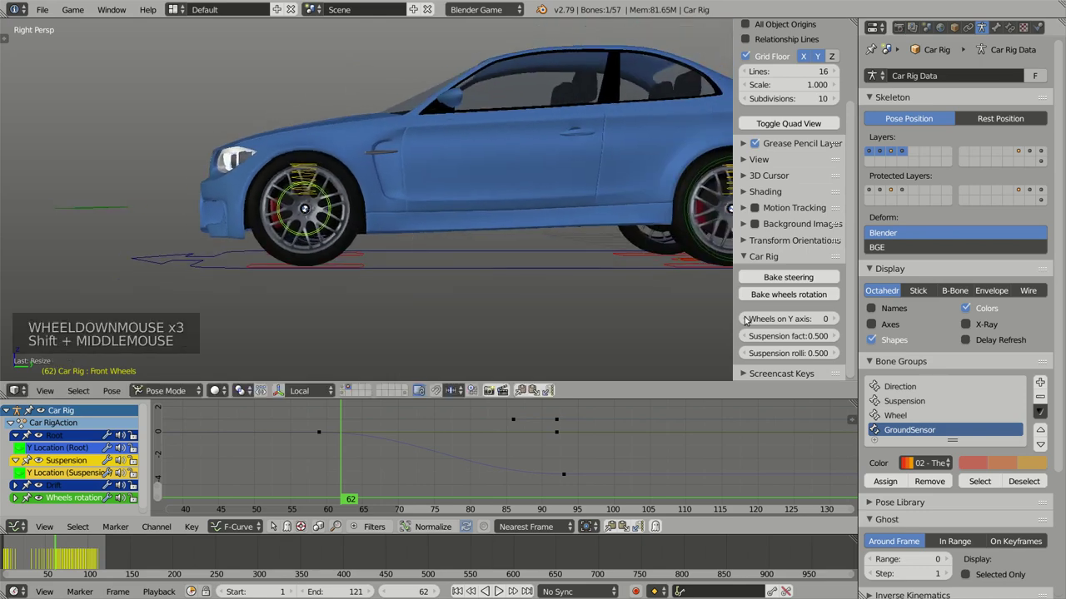
scroll(779, 300, down, 1)
Step: Bake the wheel rotation over frames 1–112 and start playback
click(791, 297)
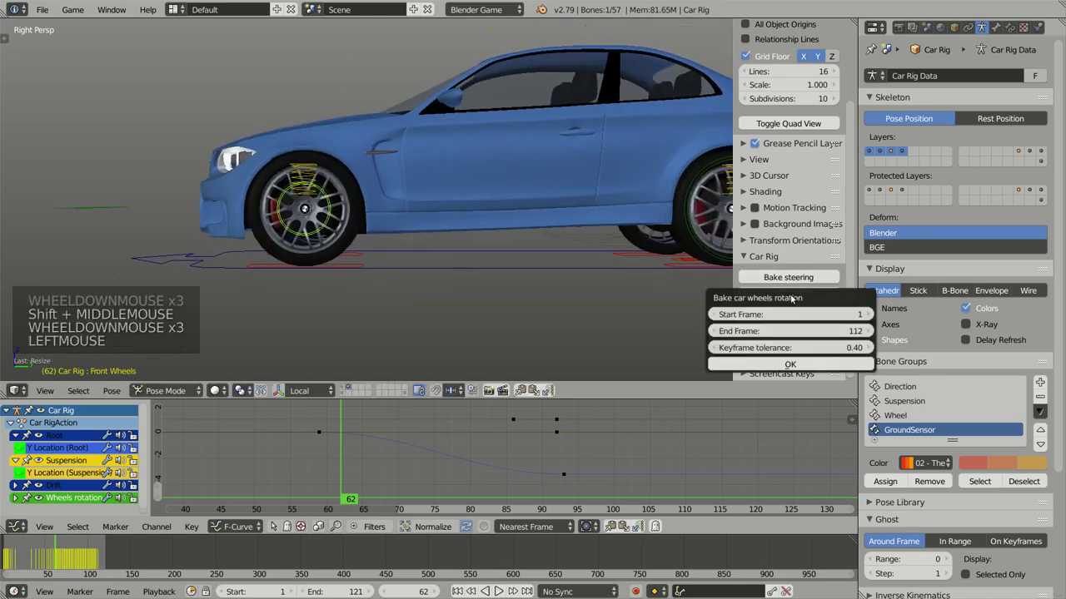
click(790, 364)
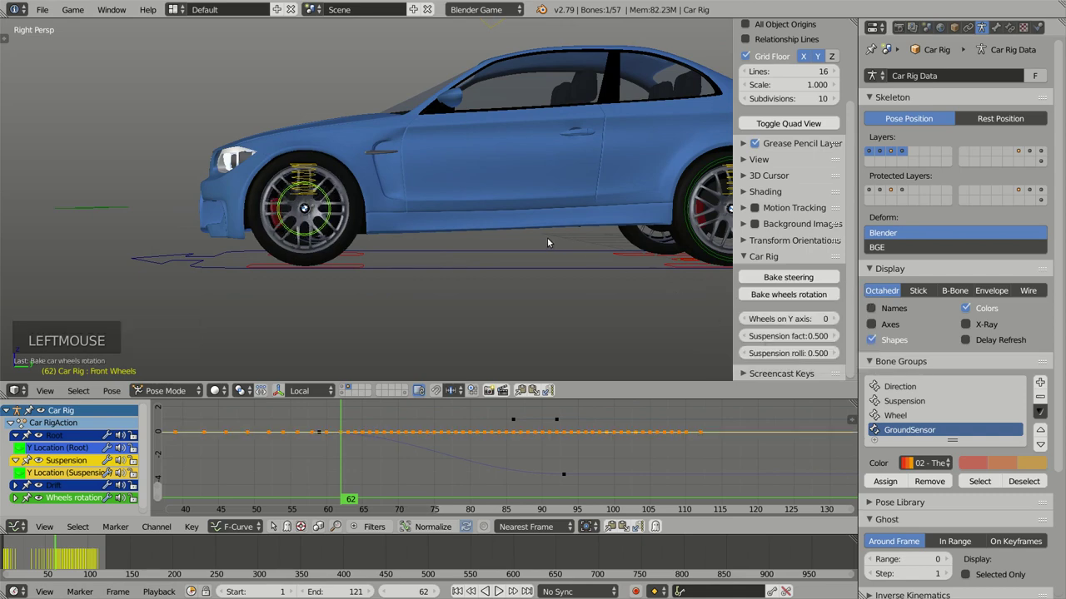
key(alt+a)
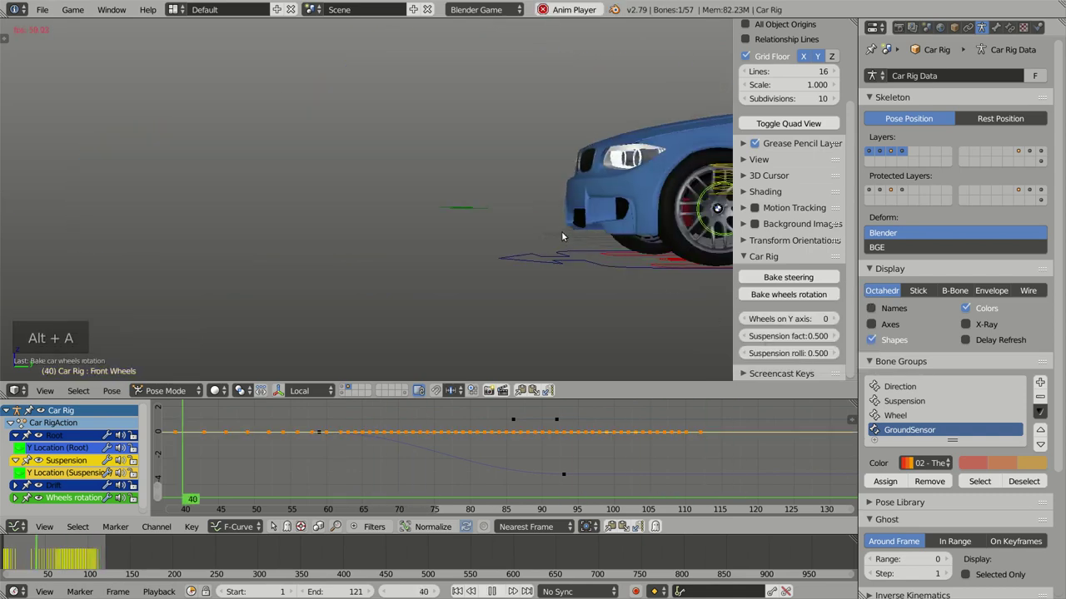
Step: Turn on Only Render and orbit around the moving car
scroll(783, 156, up, 5)
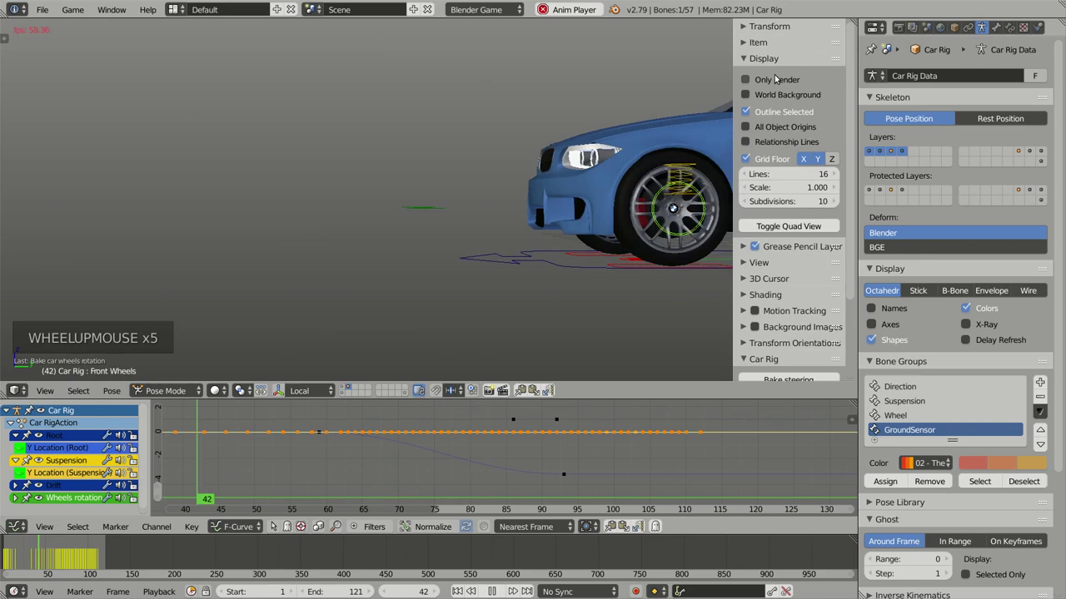
click(745, 79)
middle_drag(318, 205, 475, 225)
shift+middle_drag(347, 233, 554, 208)
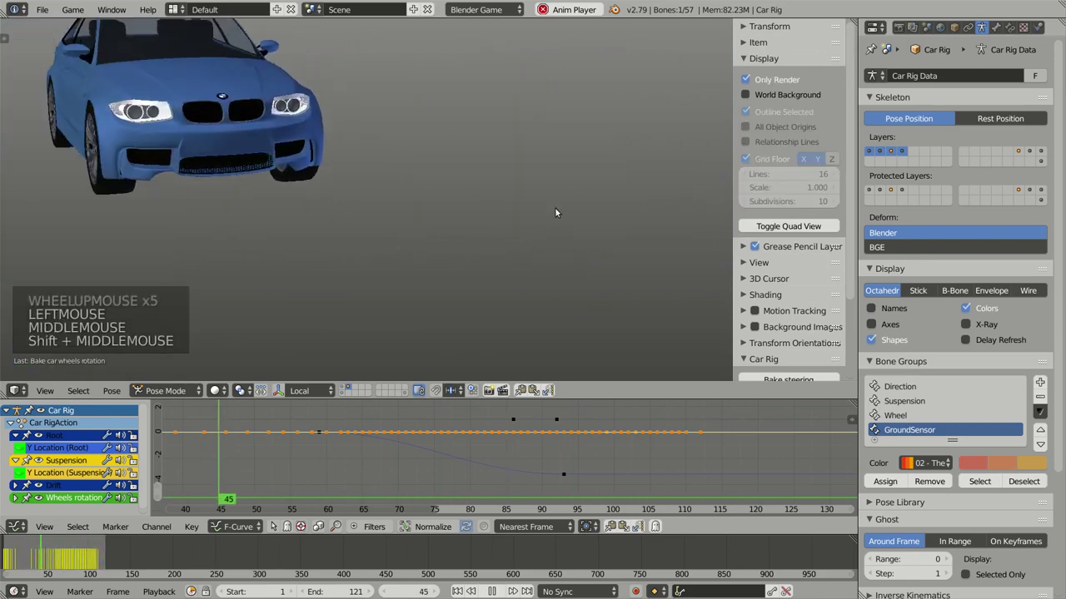
middle_drag(321, 220, 358, 221)
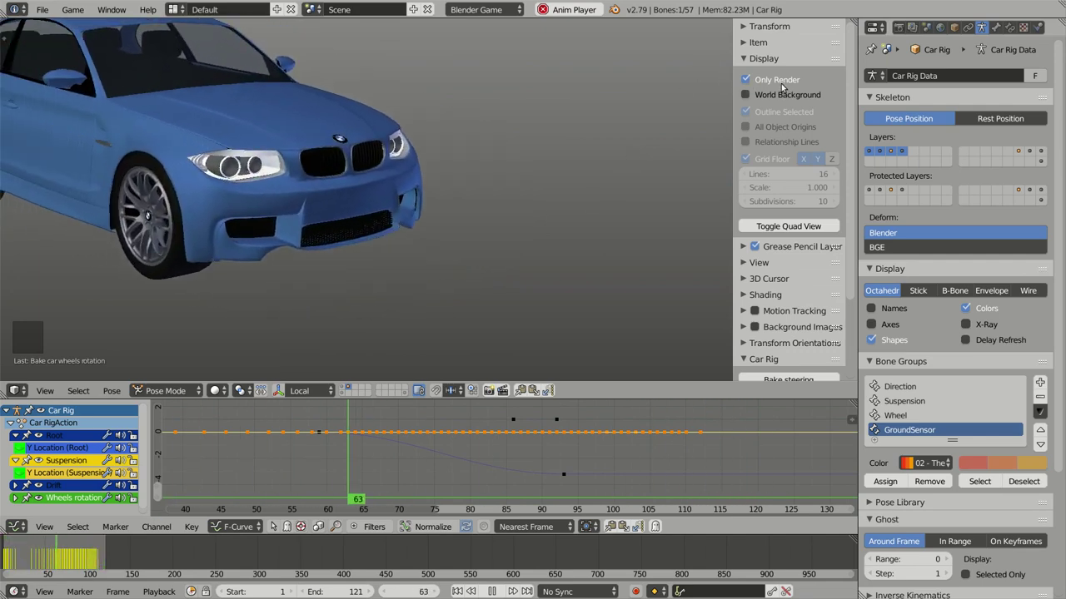
Step: Turn off Only Render, stop playback, and scale the Front Wheels widget back to tire size
click(745, 79)
key(alt+a)
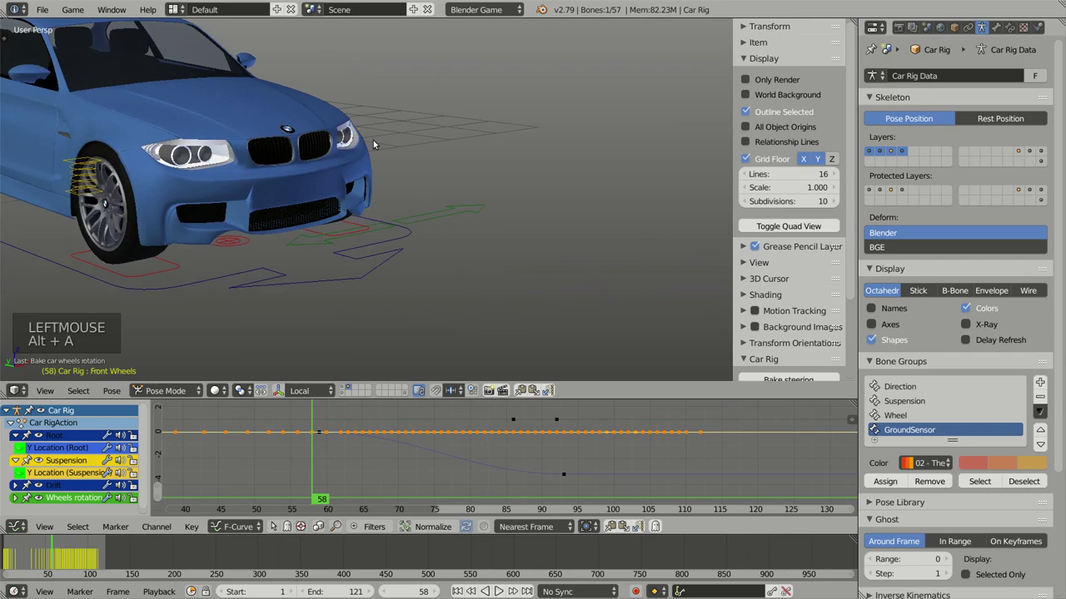
key(KP_3)
scroll(443, 190, up, 5)
shift+middle_drag(425, 242, 462, 197)
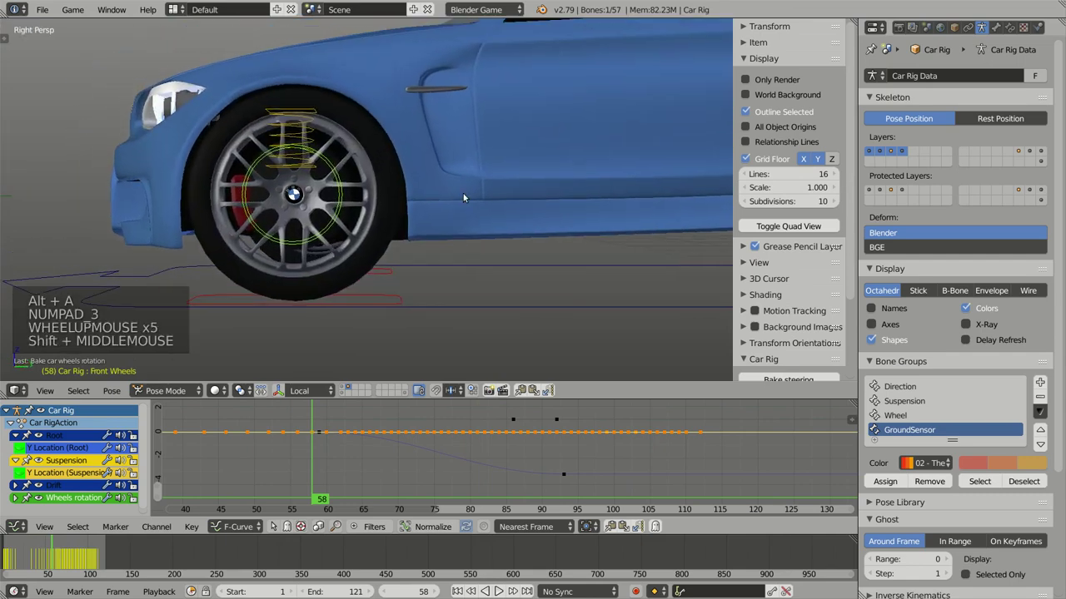
key(s)
click(658, 349)
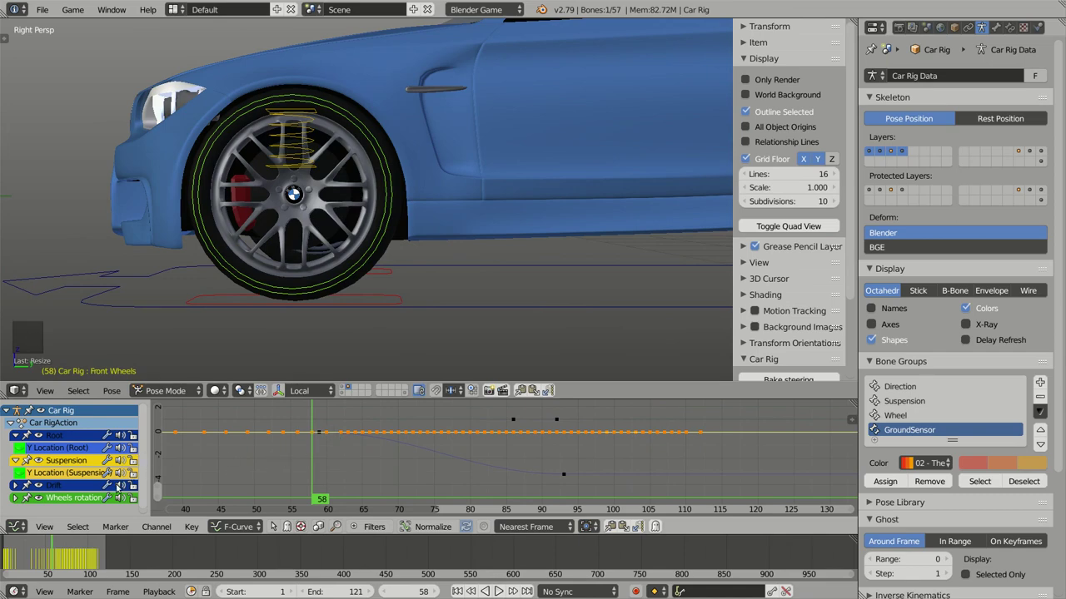
Step: Hide the Wheels rotation curve, fit the graph, and scrub to around frame 56
click(38, 498)
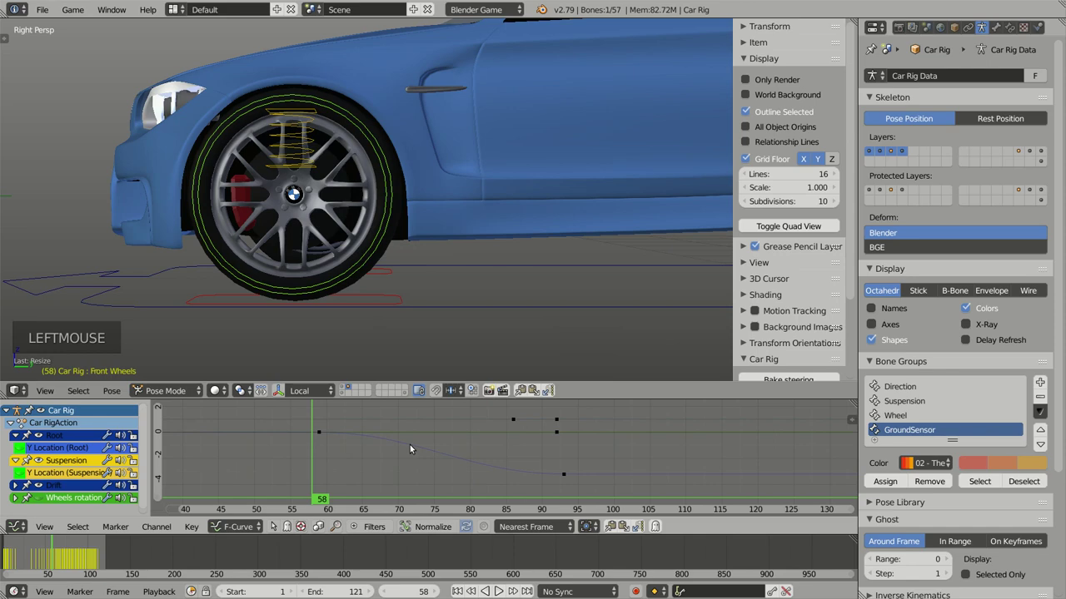
key(Home)
drag(335, 450, 310, 455)
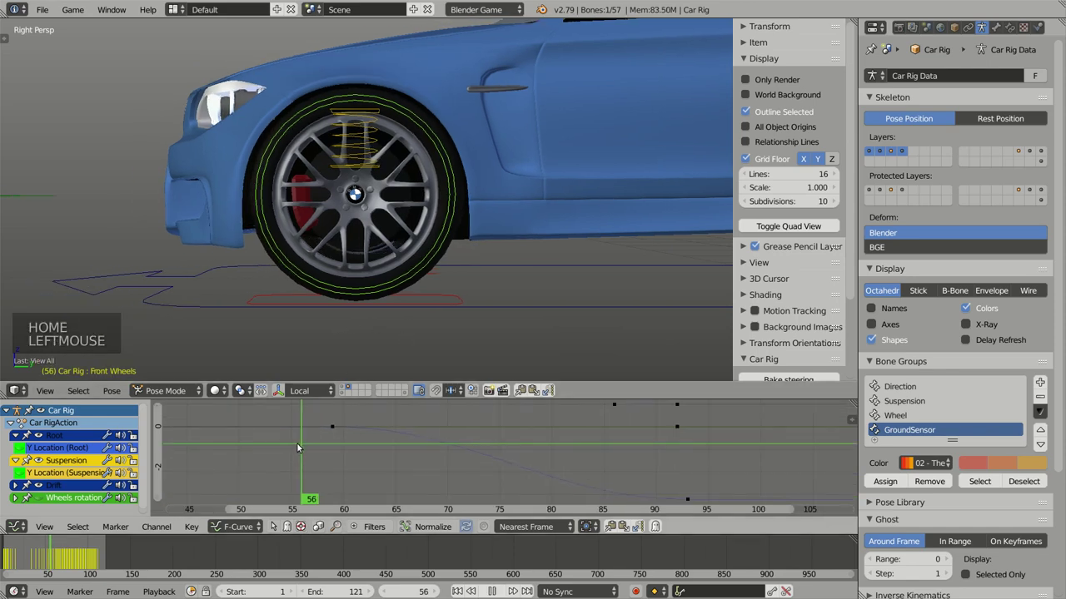
click(404, 269)
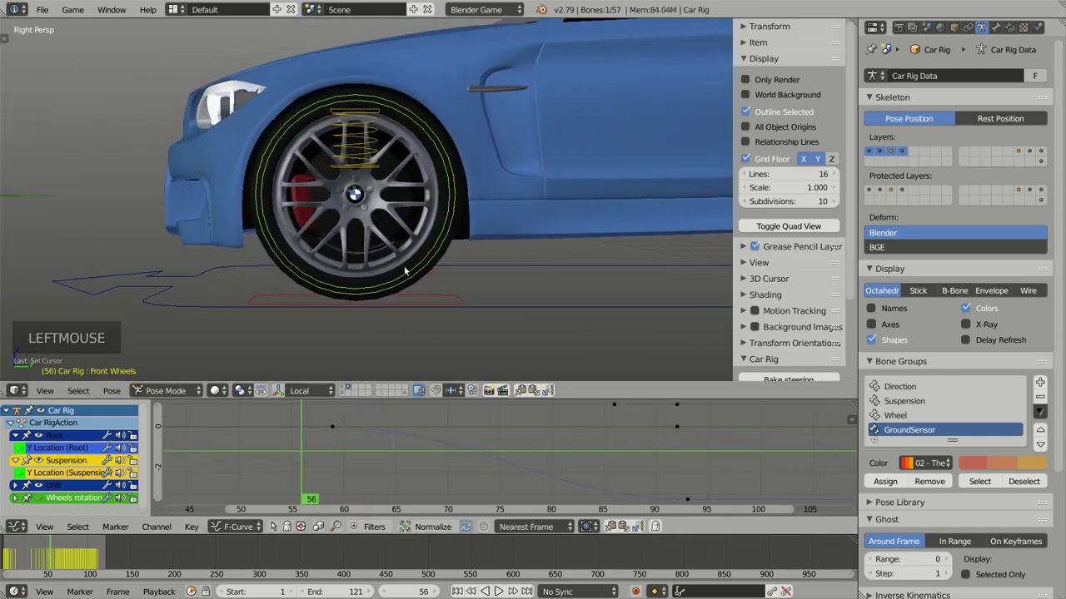
scroll(416, 250, down, 3)
shift+middle_drag(399, 233, 414, 249)
Step: Play and scrub the timeline, settling on frame 55 with the front wheel framed
key(alt+a)
key(alt+a)
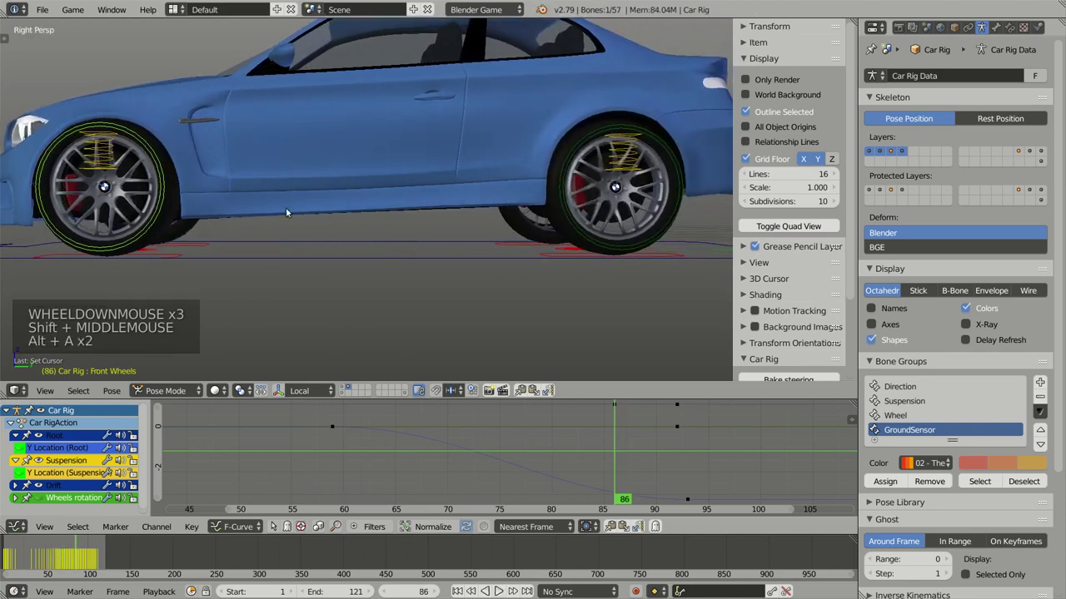
shift+middle_drag(337, 211, 489, 221)
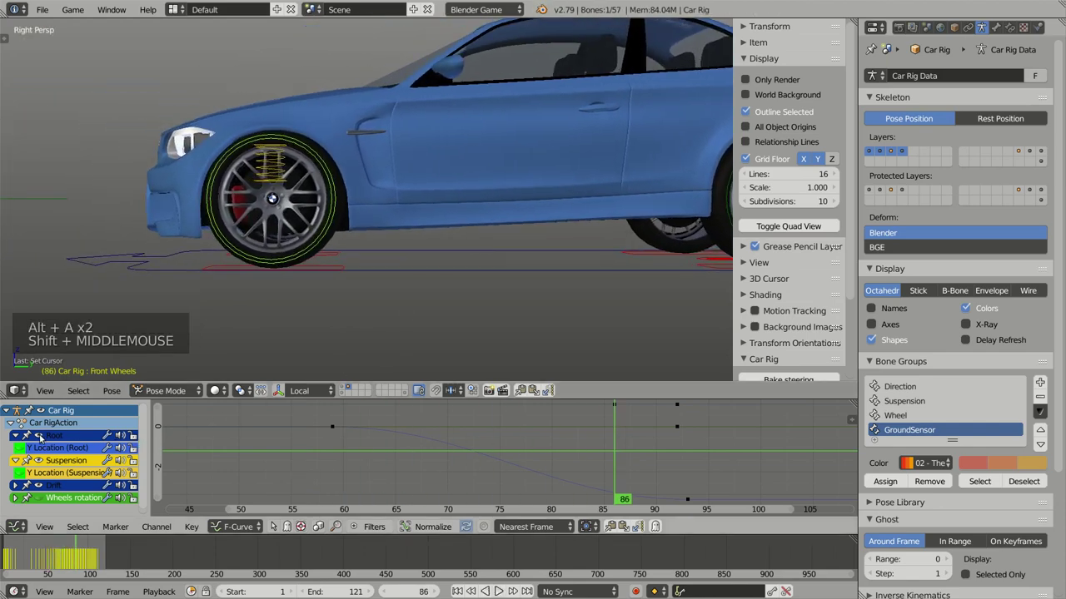
mouse_move(671, 460)
middle_down()
mouse_move(528, 463)
mouse_move(476, 431)
middle_up()
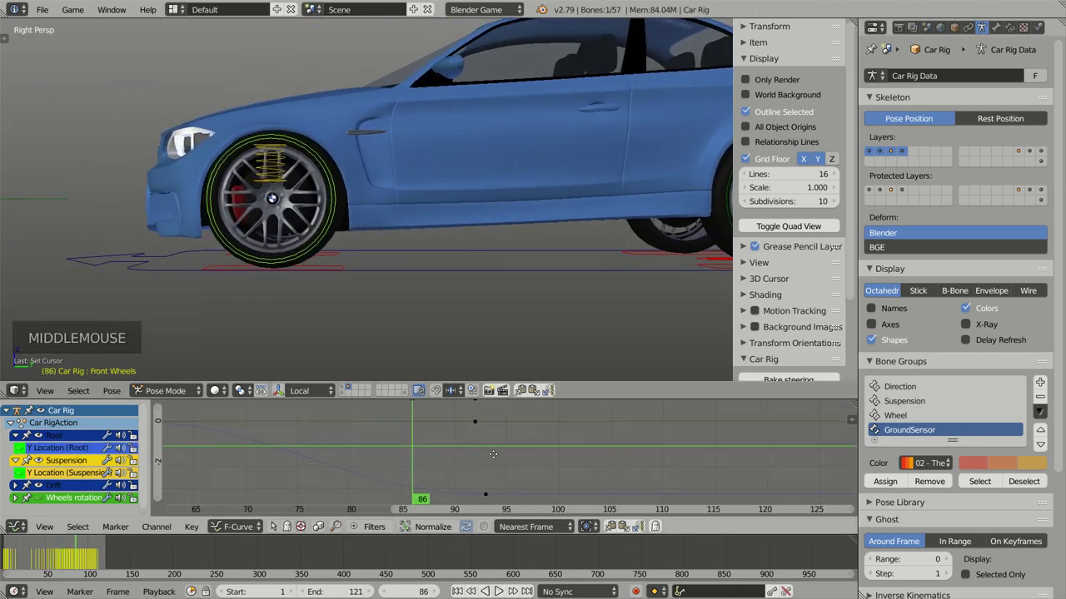
drag(352, 424, 223, 421)
middle_drag(223, 421, 320, 439)
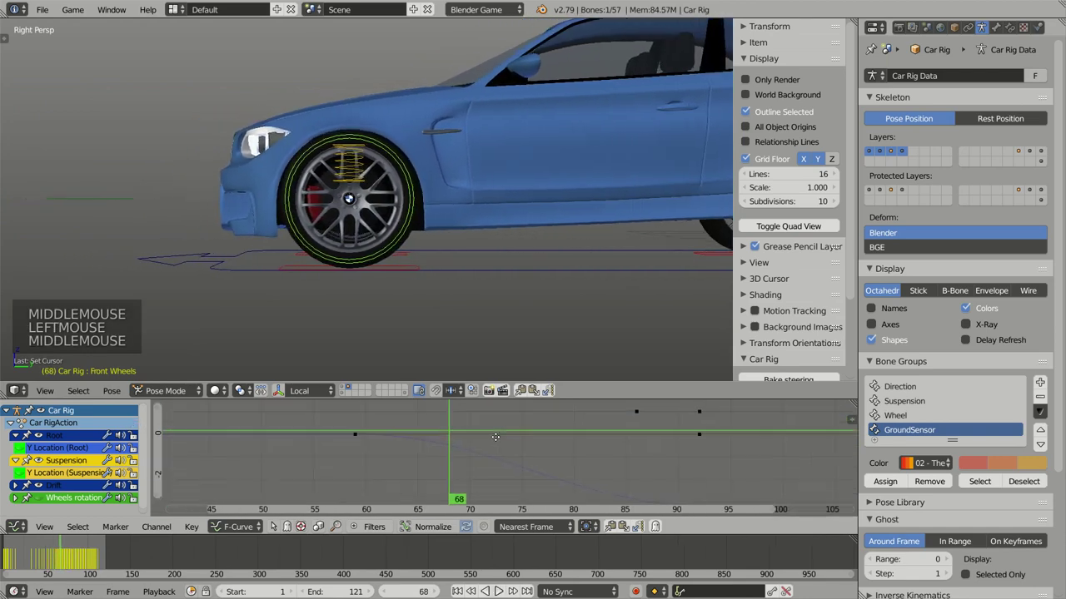
click(321, 439)
key(alt+a)
key(alt+a)
click(321, 440)
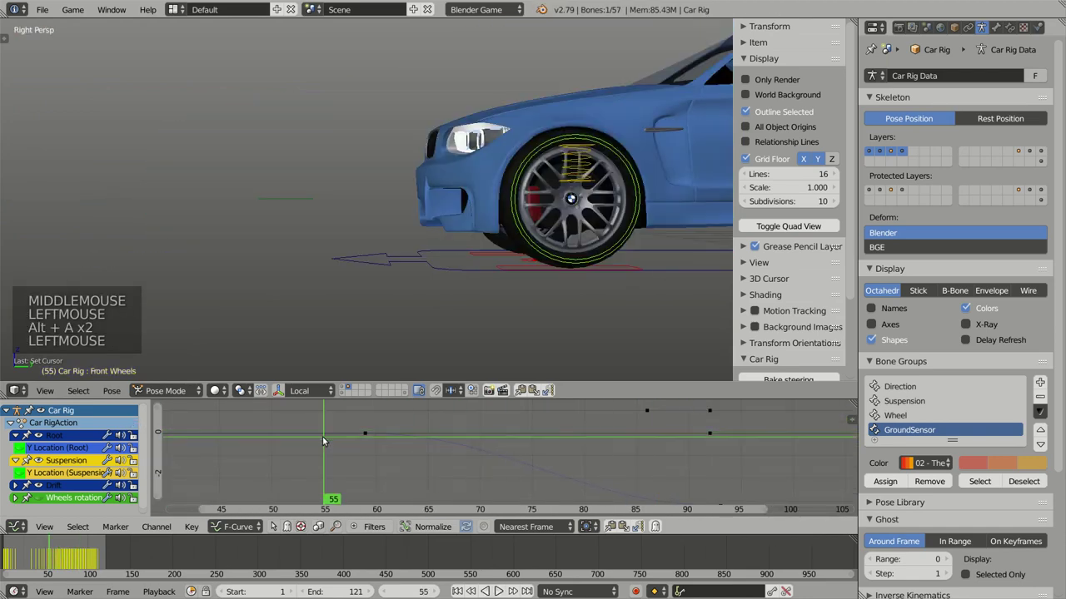
mouse_move(260, 283)
shift+middle_down()
mouse_move(545, 281)
mouse_move(507, 286)
mouse_move(511, 297)
shift+middle_up()
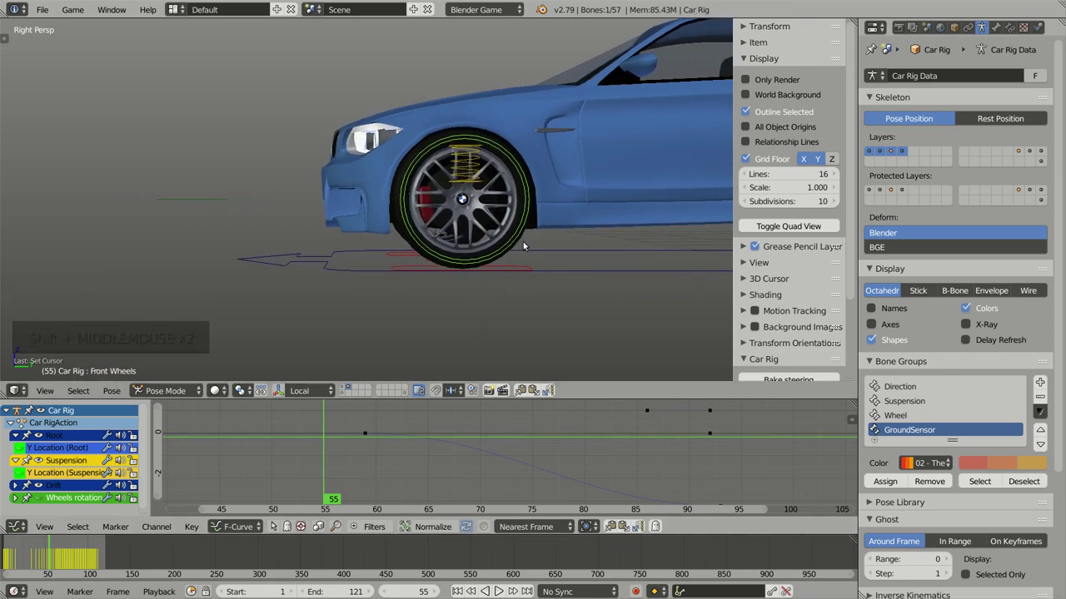
Step: Keyframe the Front Wheels widget's full scale at frame 55, then move to frame 62
key(i)
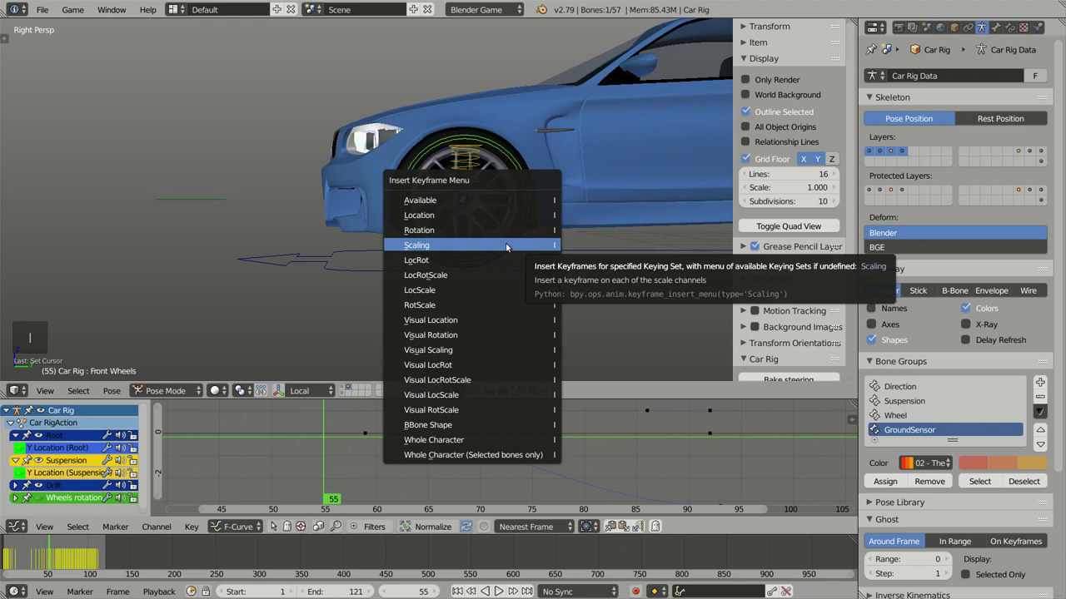
click(416, 245)
drag(344, 439, 396, 441)
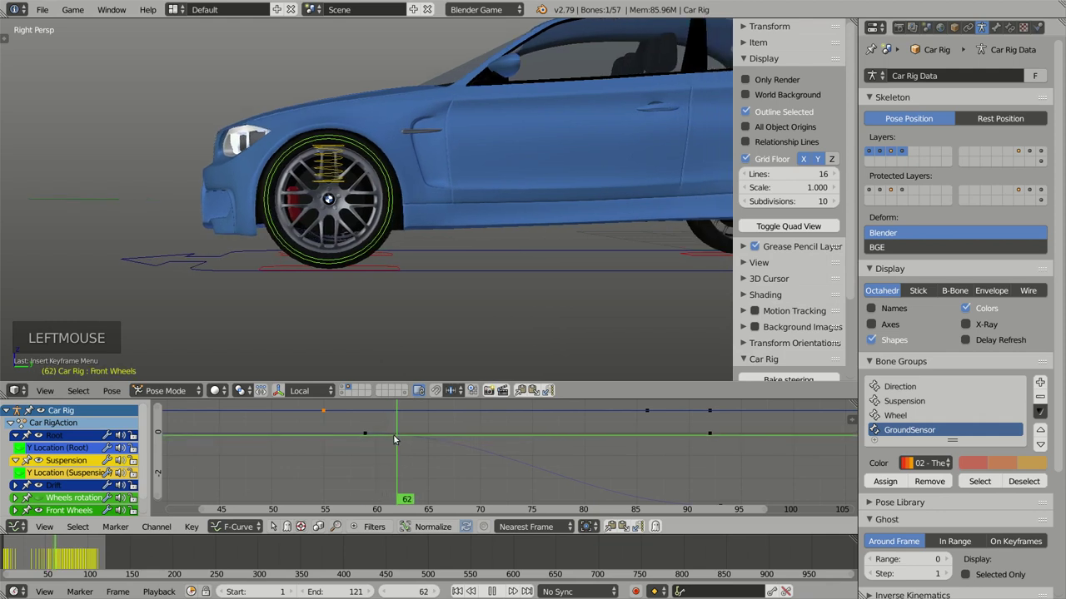
shift+middle_drag(384, 262, 455, 268)
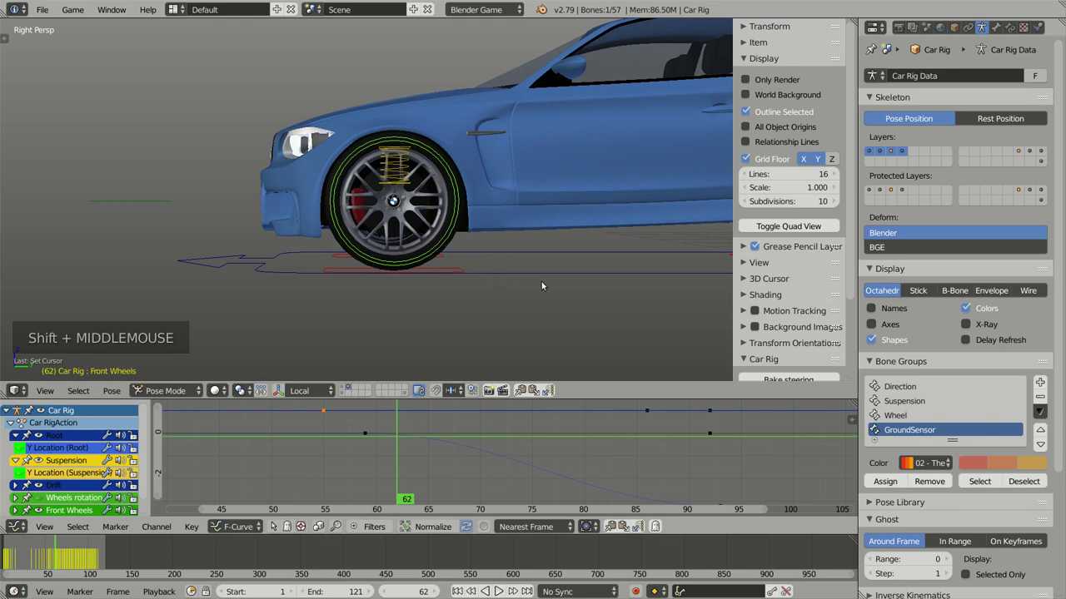
Step: Shrink the widget to a small ring, keyframe its scale at frame 62, and play
key(s)
click(423, 218)
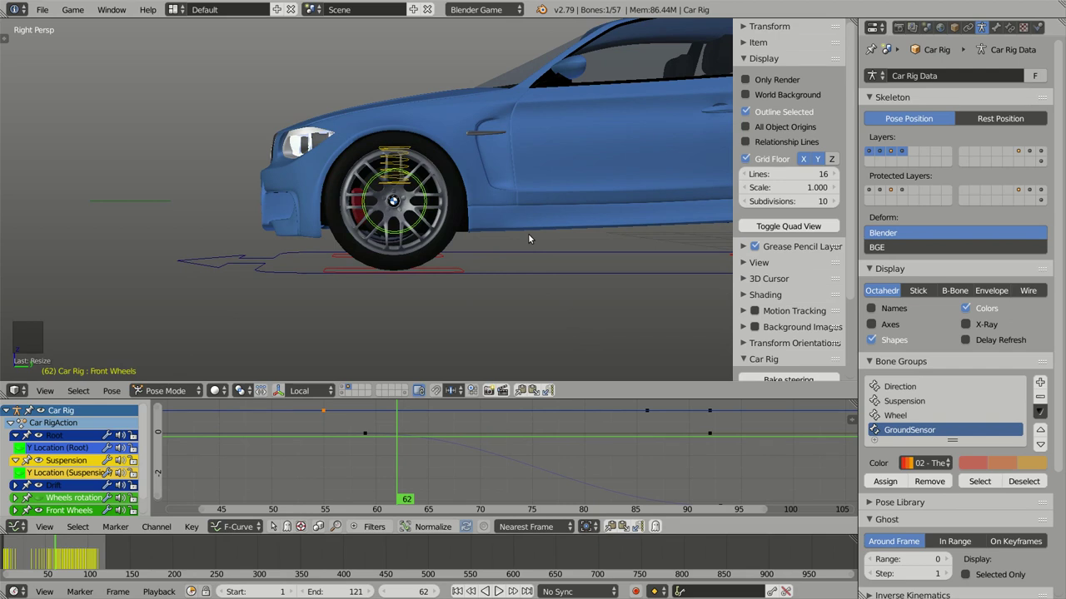
key(i)
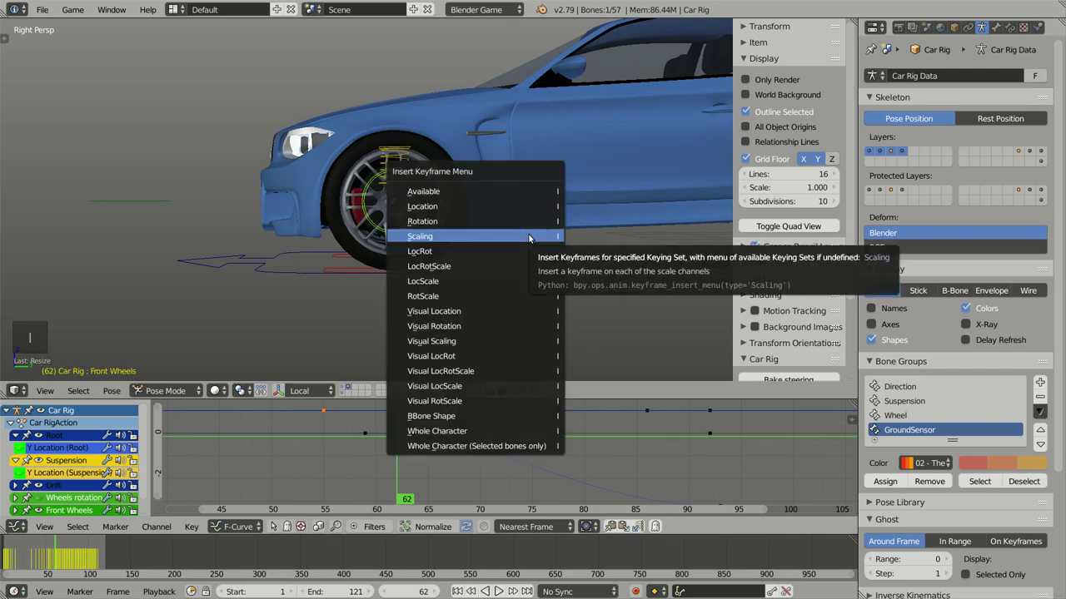
click(528, 236)
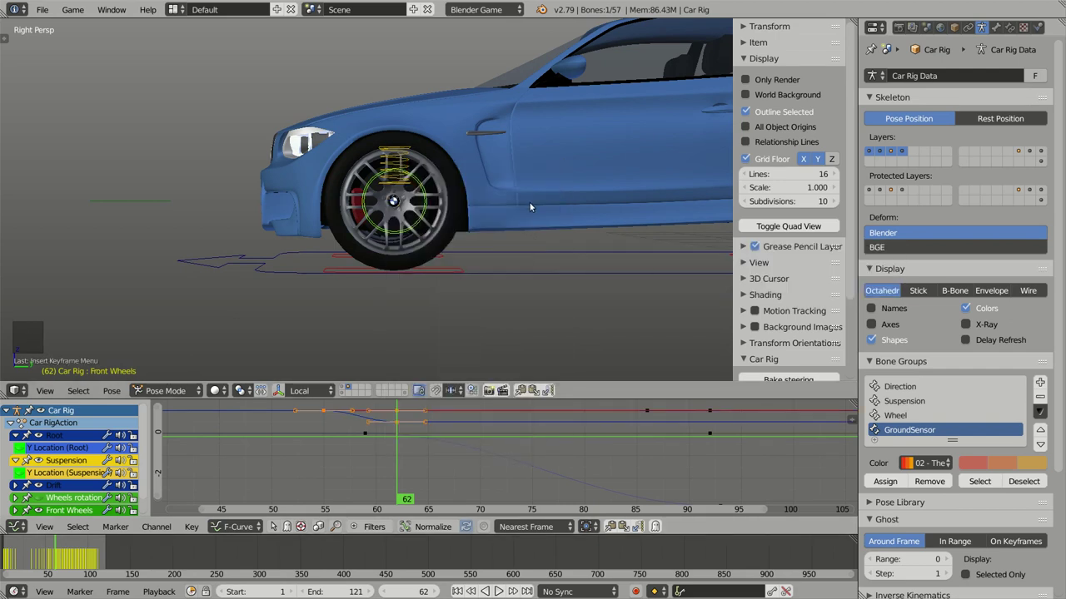
key(alt+a)
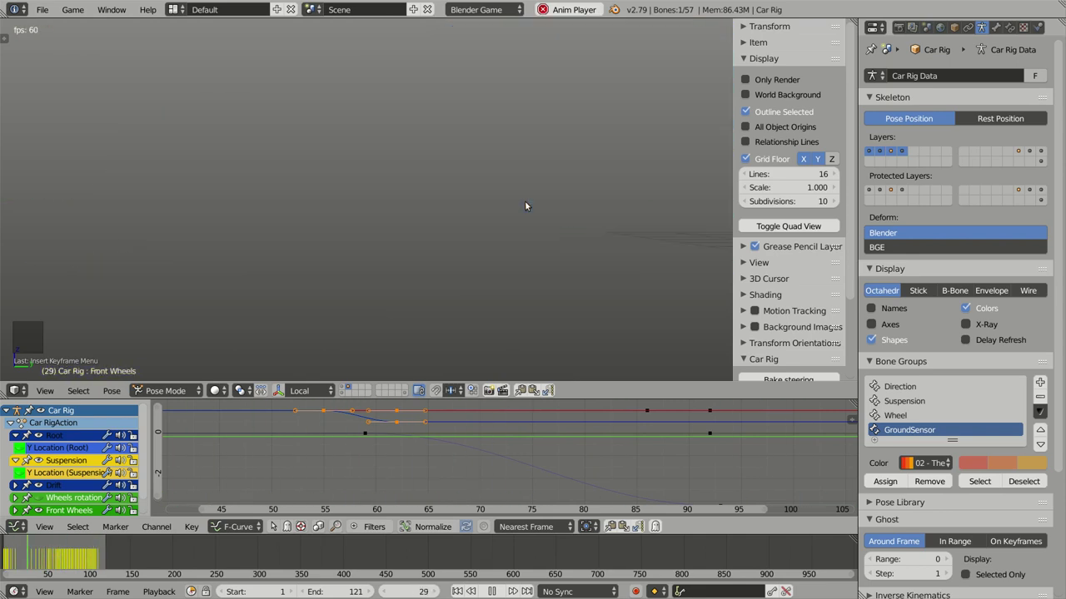
Step: Stop playback, re-bake the wheel rotation over frames 1–112, and play again
key(alt+a)
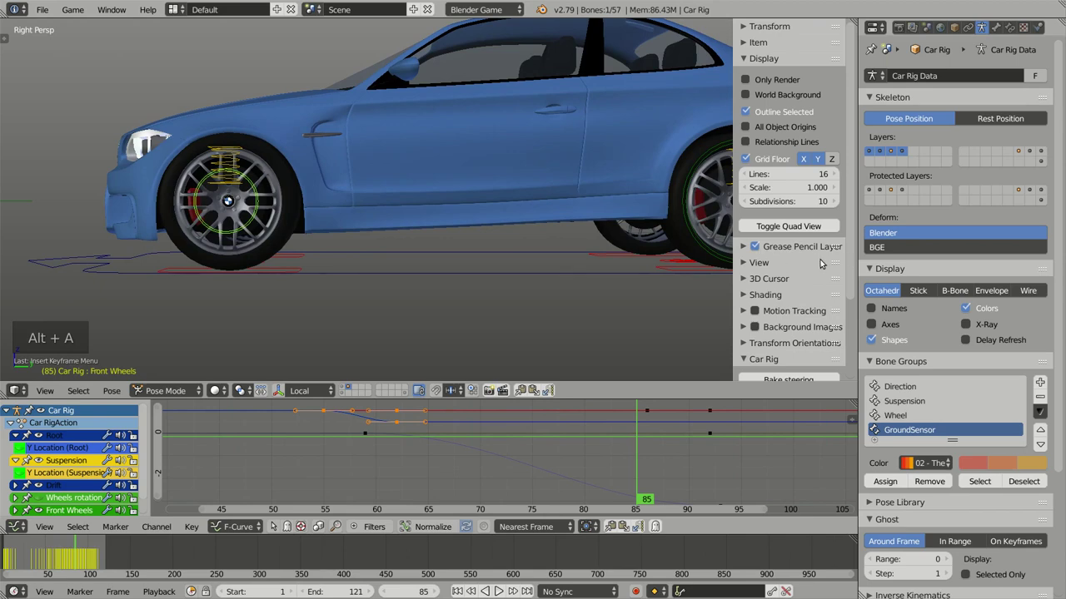
scroll(821, 263, down, 9)
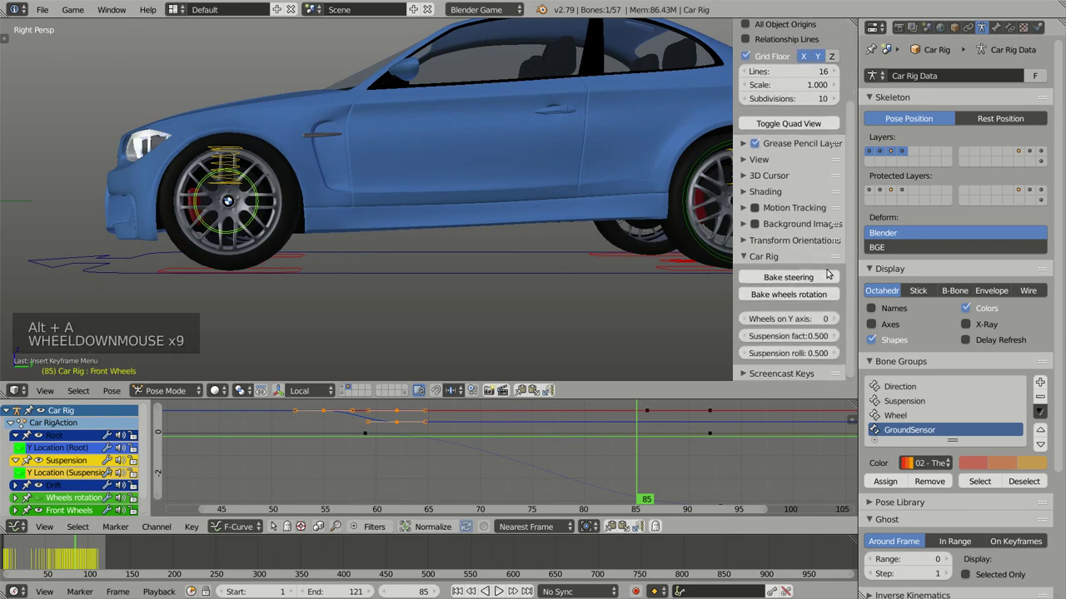
click(783, 297)
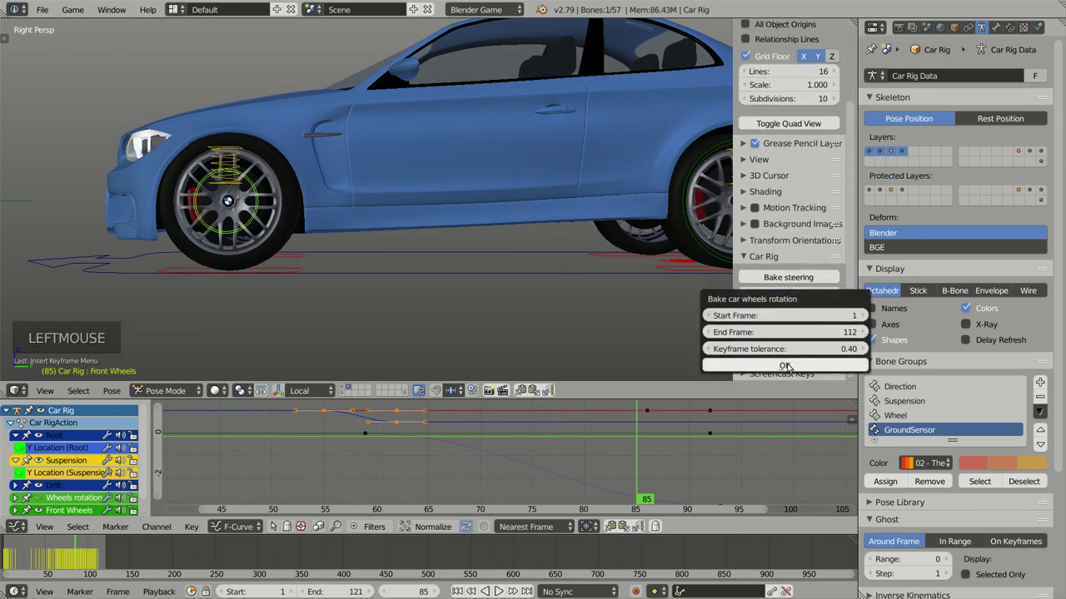
click(786, 367)
key(alt+a)
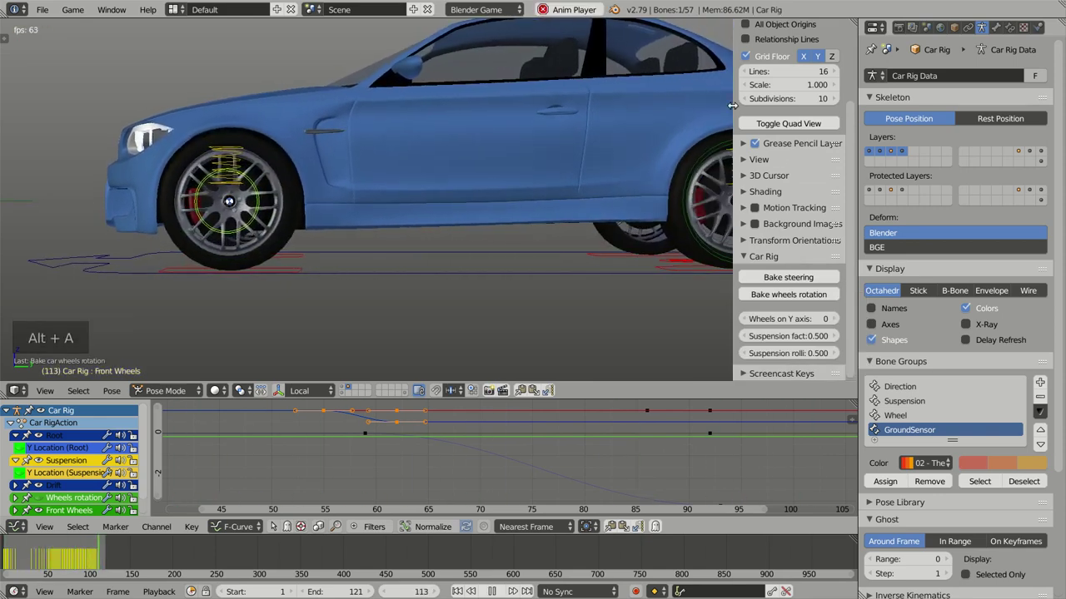
Step: Enable Only Render, orbit around the car, then stop playback and jump to the last frame
scroll(778, 124, up, 5)
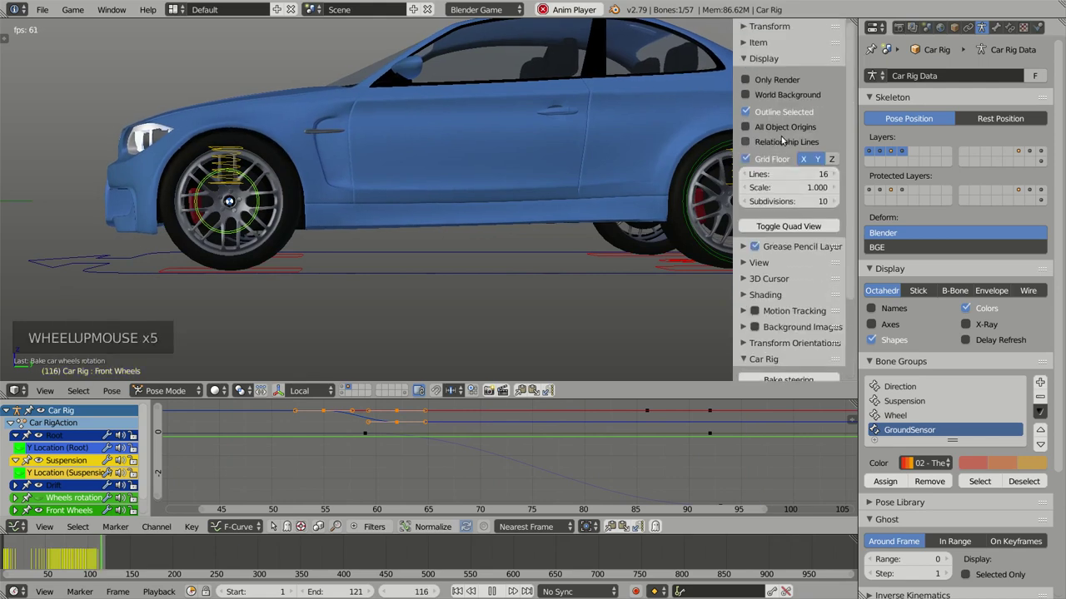
scroll(775, 92, up, 1)
click(774, 83)
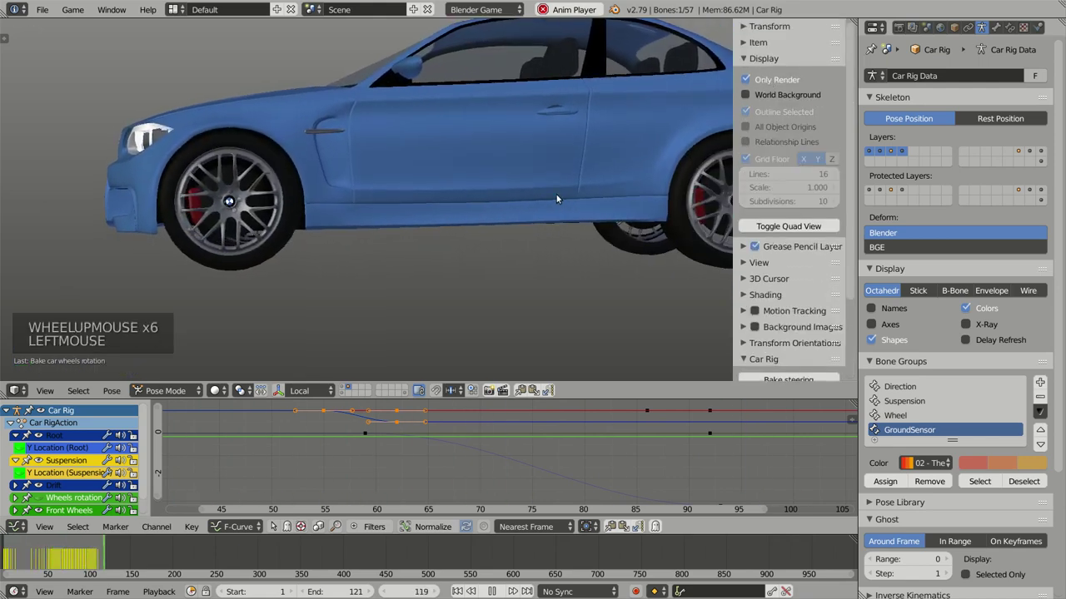
scroll(519, 197, down, 3)
middle_drag(519, 197, 544, 209)
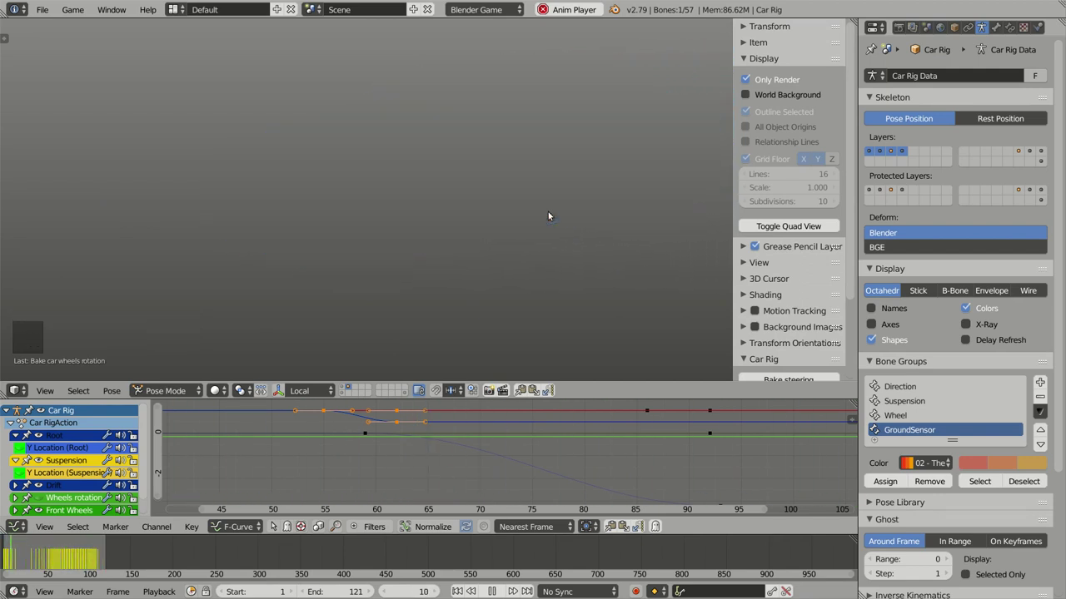
key(alt+a)
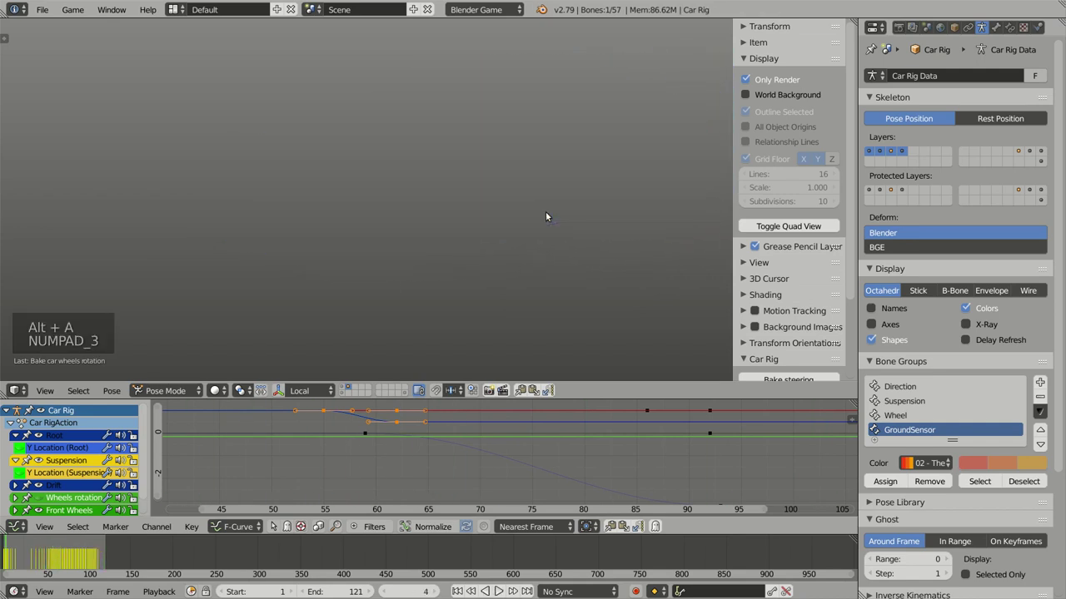
key(shift+Right)
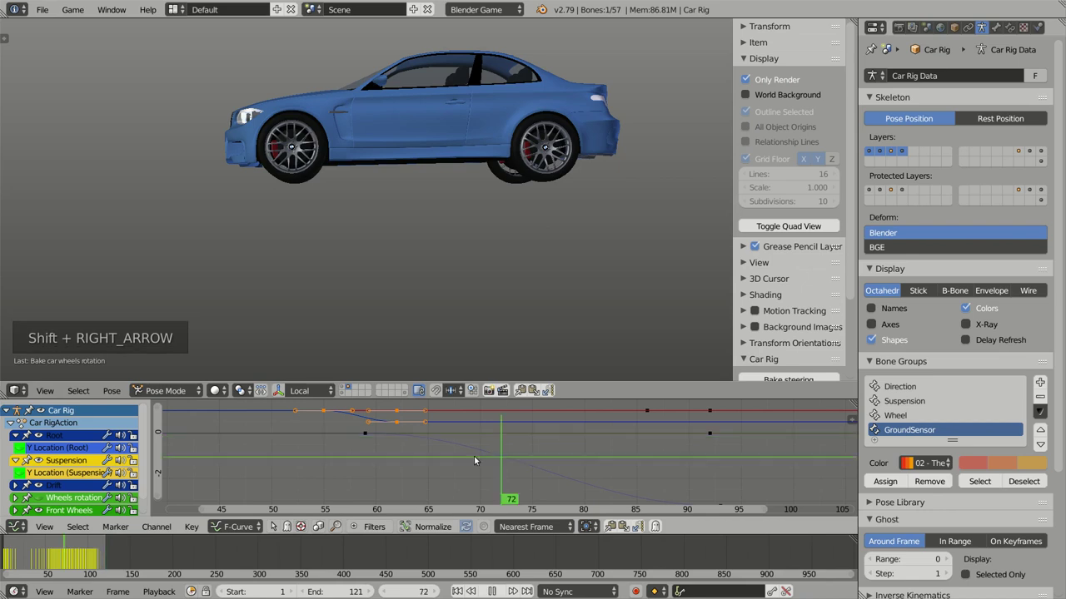
Step: At frame 55, turn off Only Render and select the back wheels' widget bone
drag(416, 449, 323, 446)
click(493, 318)
mouse_move(493, 318)
shift+middle_down()
mouse_move(483, 282)
mouse_move(620, 197)
mouse_move(623, 226)
shift+middle_up()
scroll(482, 286, up, 3)
scroll(482, 286, up, 5)
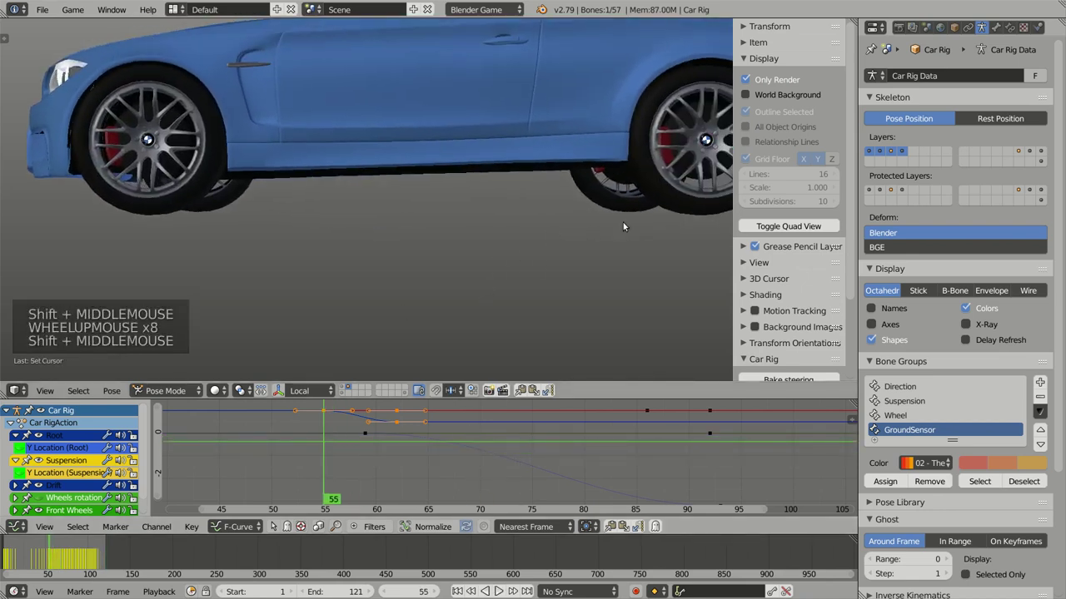
click(764, 82)
right_click(676, 193)
key(KP_Decimal)
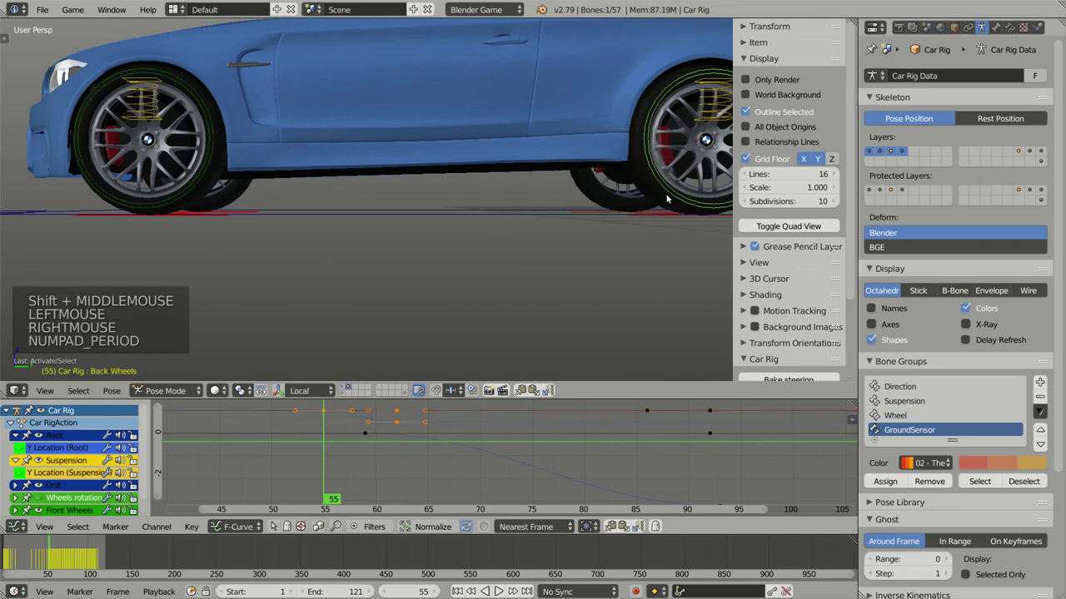
Step: Insert a Scaling keyframe on the back wheels' widget at frame 55
scroll(533, 192, down, 5)
mouse_move(512, 203)
shift+middle_down()
mouse_move(527, 218)
mouse_move(515, 218)
shift+middle_up()
scroll(527, 221, up, 3)
scroll(515, 218, up, 2)
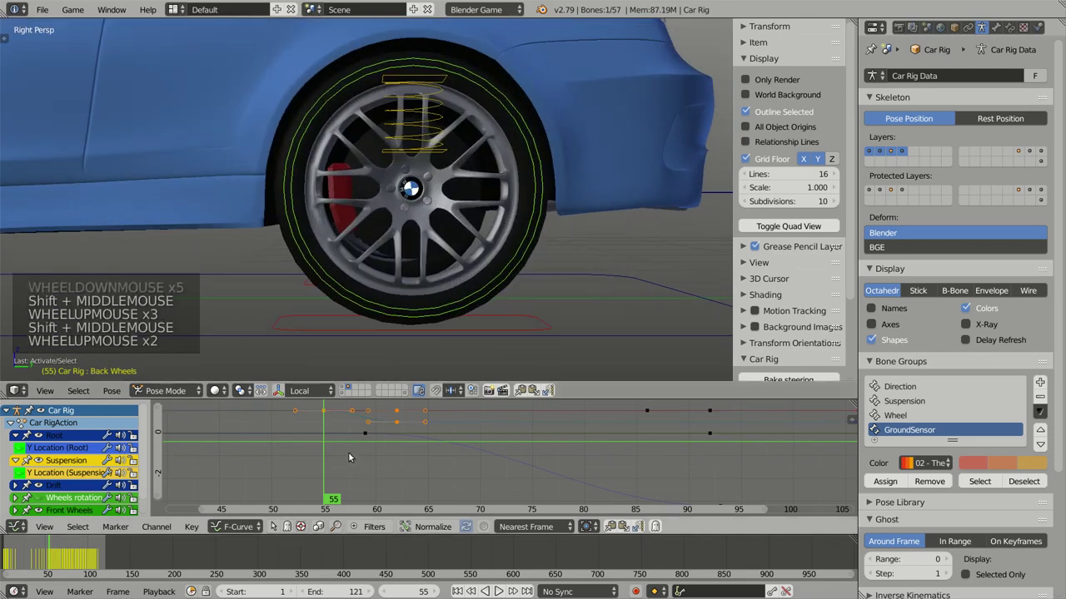
key(i)
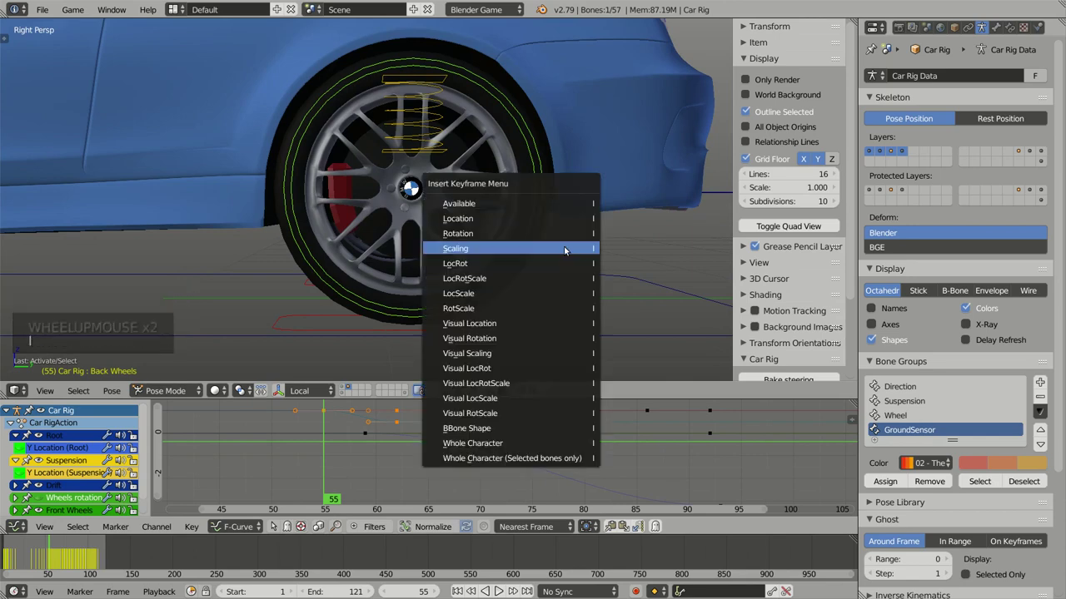
click(564, 245)
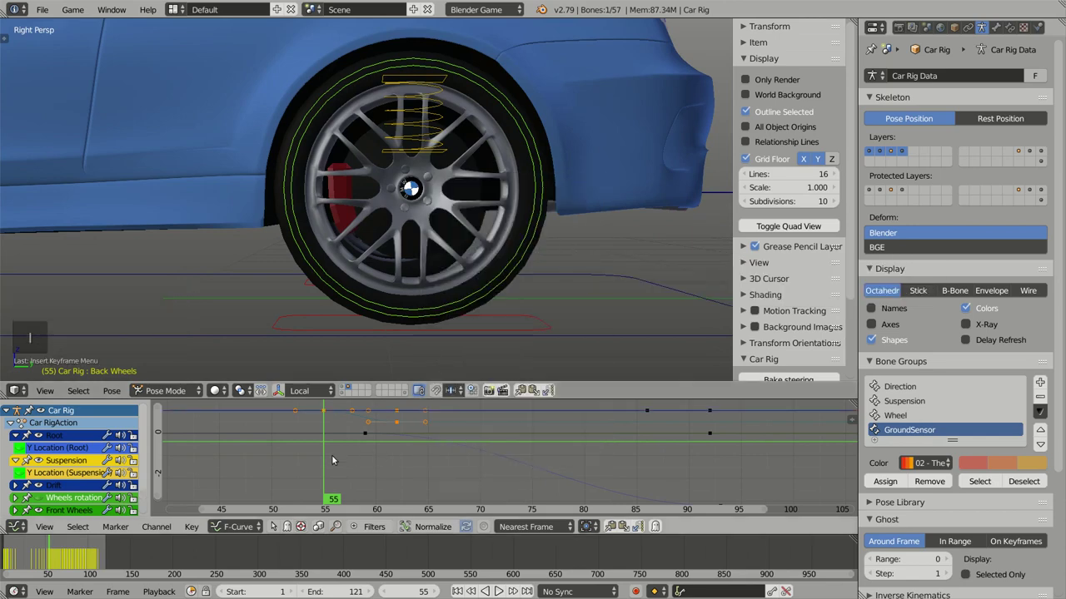
Step: At frame 62, shrink the back wheels' widget and insert a Scaling keyframe
drag(331, 455, 397, 456)
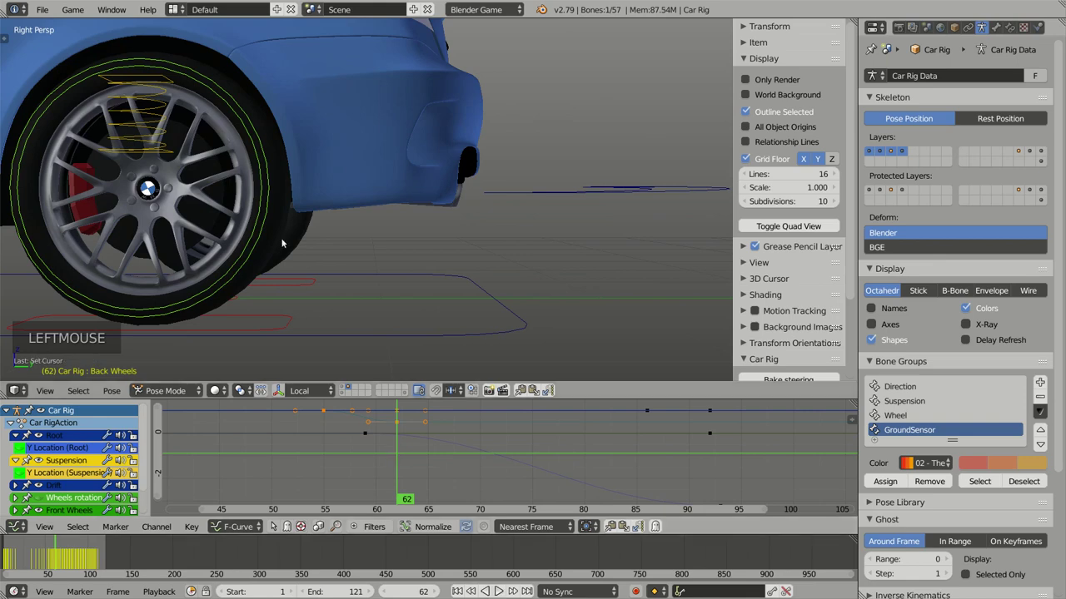
shift+middle_drag(280, 242, 619, 254)
key(s)
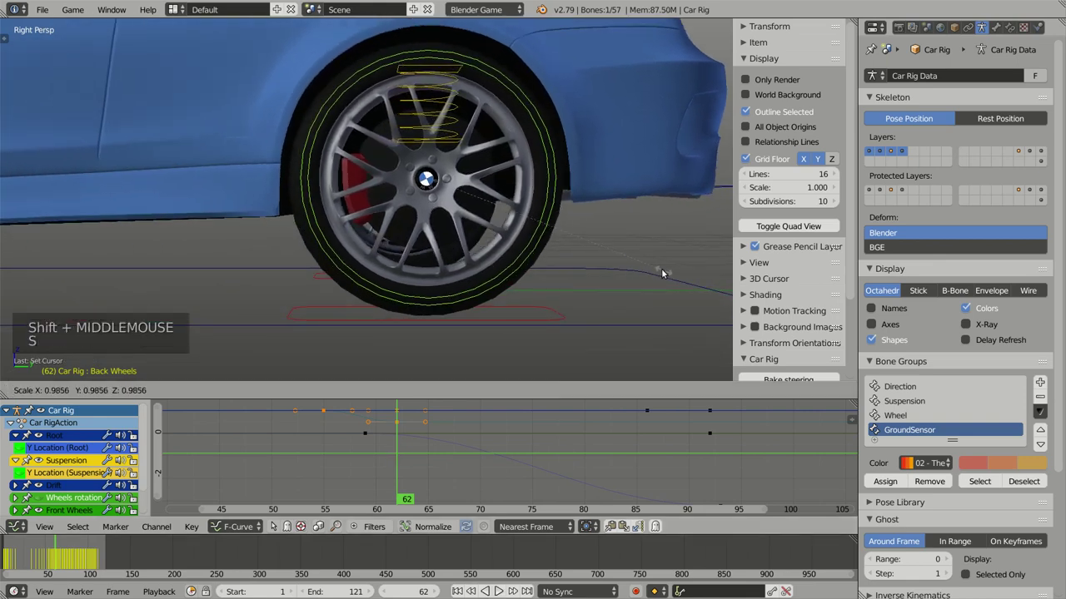
click(518, 223)
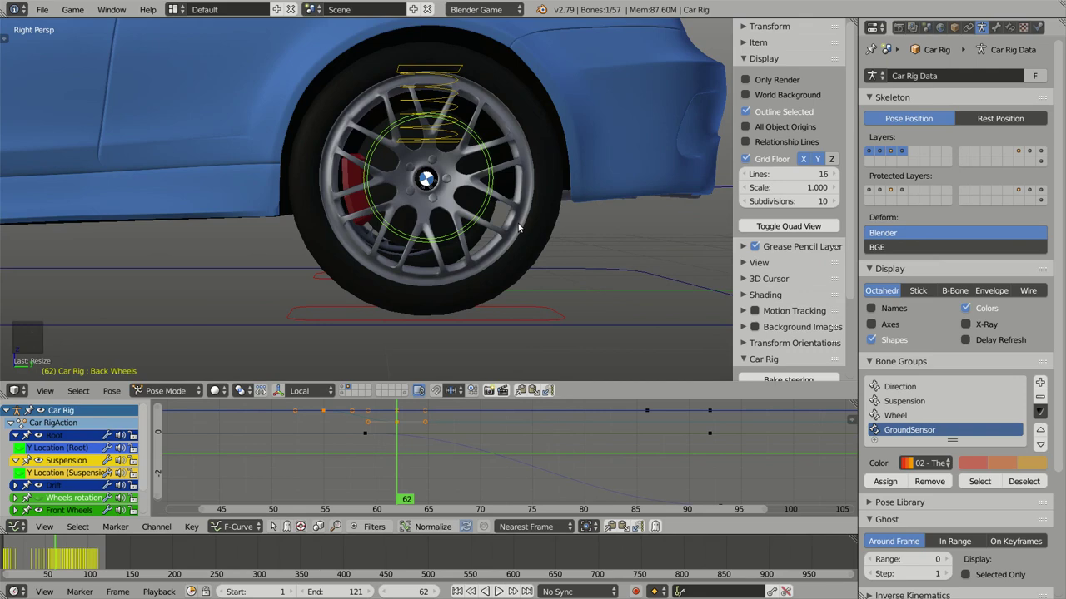
key(i)
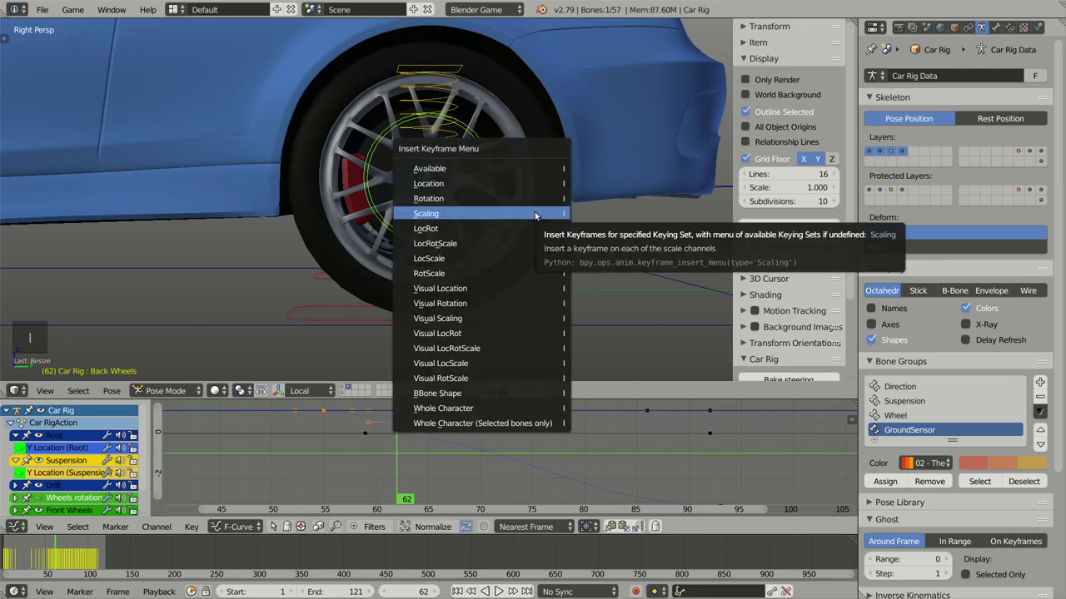
click(535, 215)
Step: Re-bake the wheel rotation over frames 1–112
scroll(534, 215, down, 3)
scroll(791, 275, down, 2)
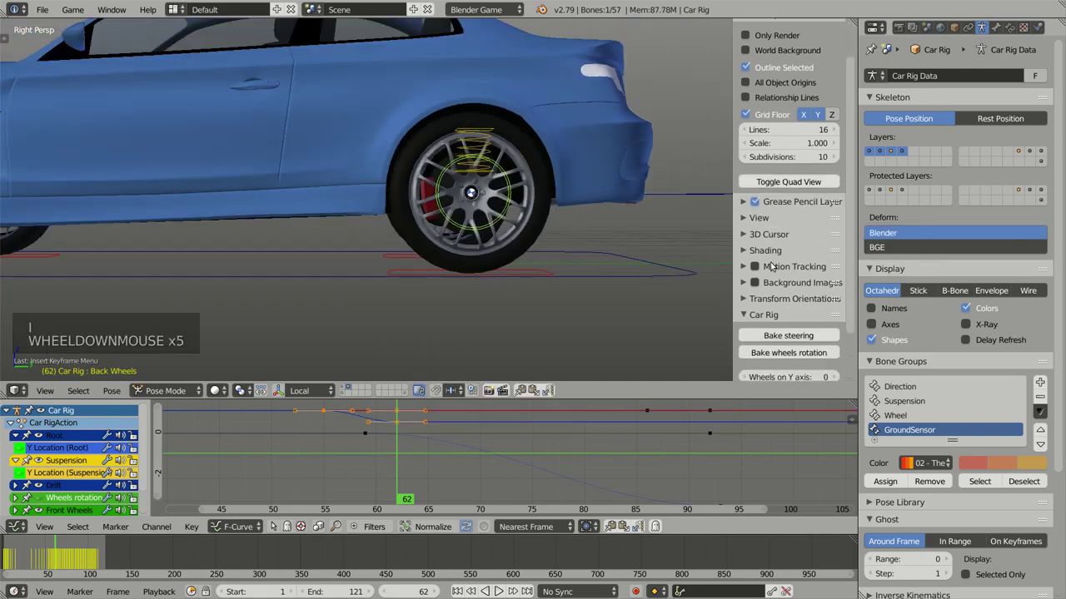
scroll(795, 307, down, 7)
click(804, 298)
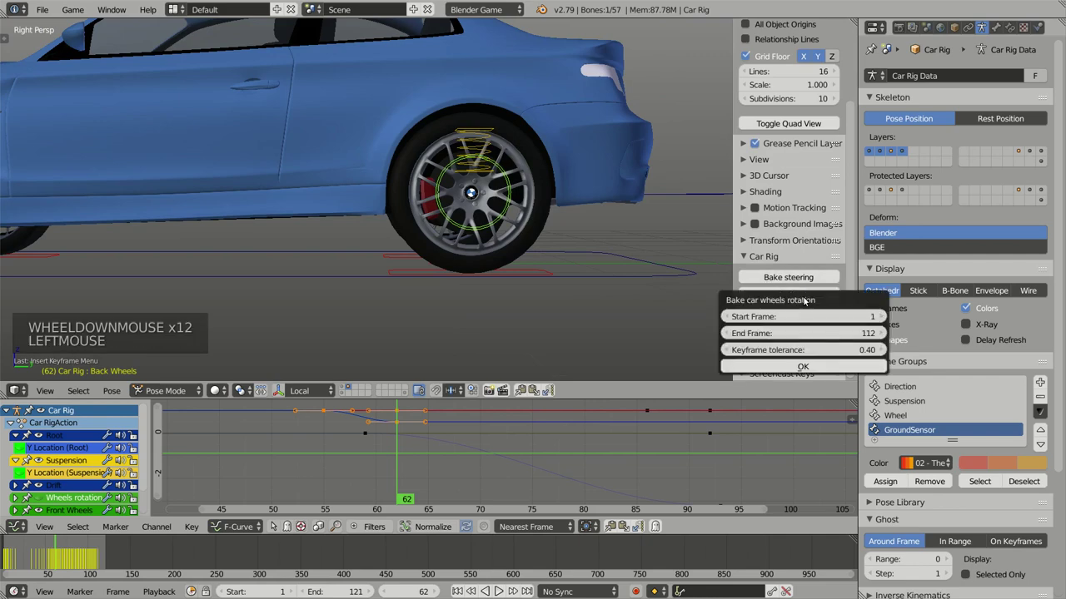
click(801, 367)
scroll(484, 250, down, 2)
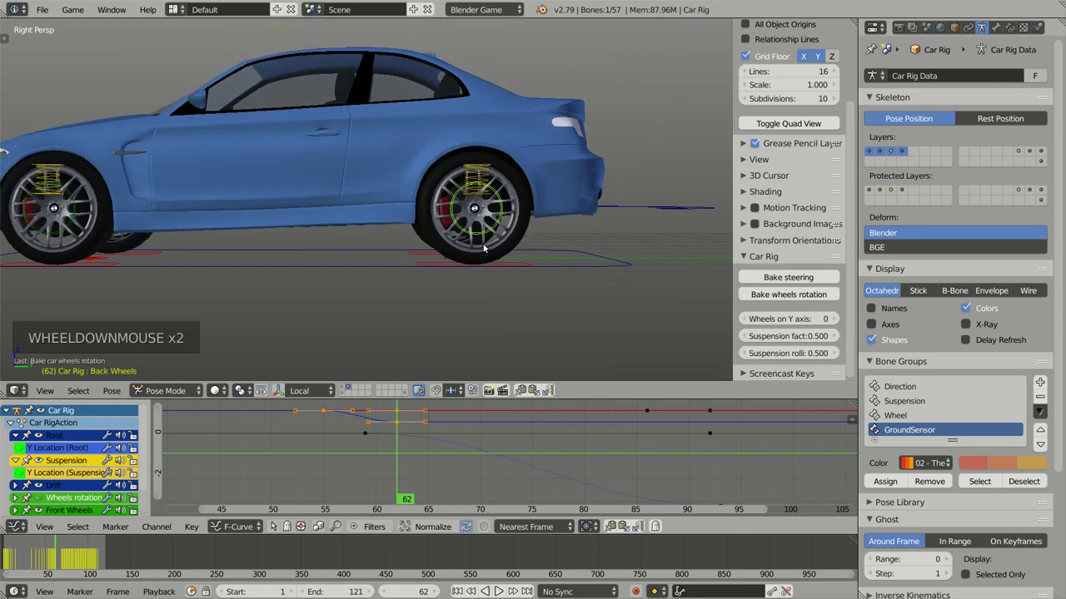
Step: Play the animation with Only Render on, orbiting around the car to watch the rear wheels lock
key(alt+a)
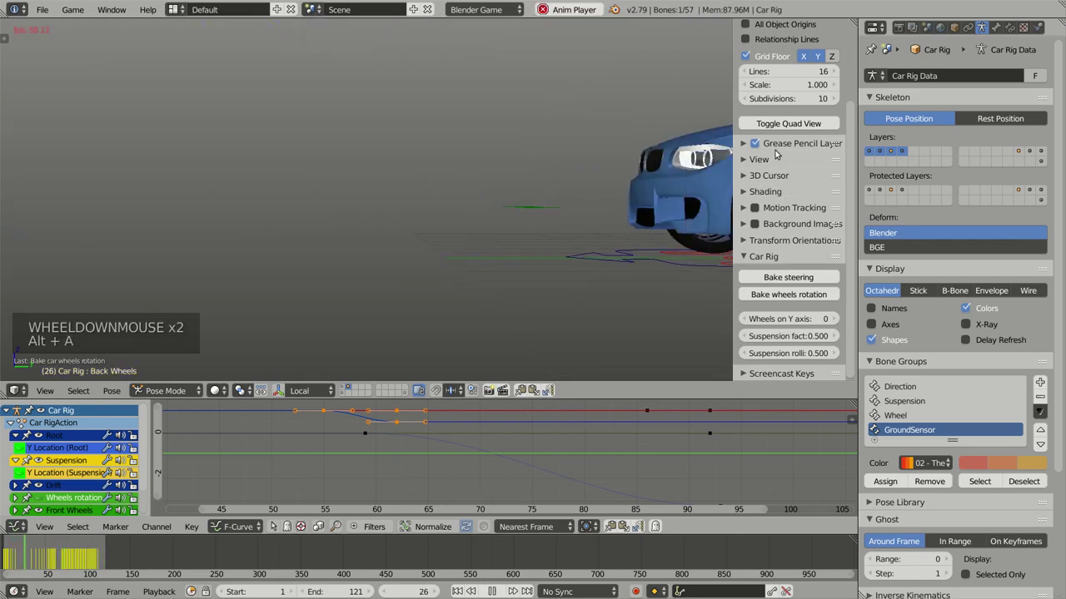
scroll(778, 84, up, 5)
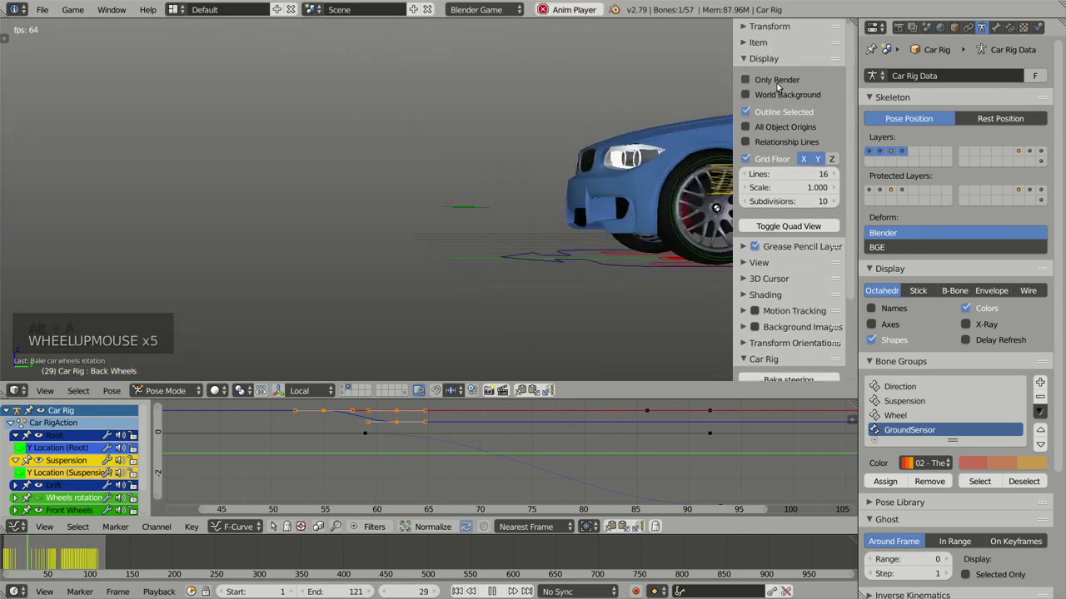
click(776, 80)
mouse_move(499, 216)
middle_down()
mouse_move(358, 222)
mouse_move(425, 207)
middle_up()
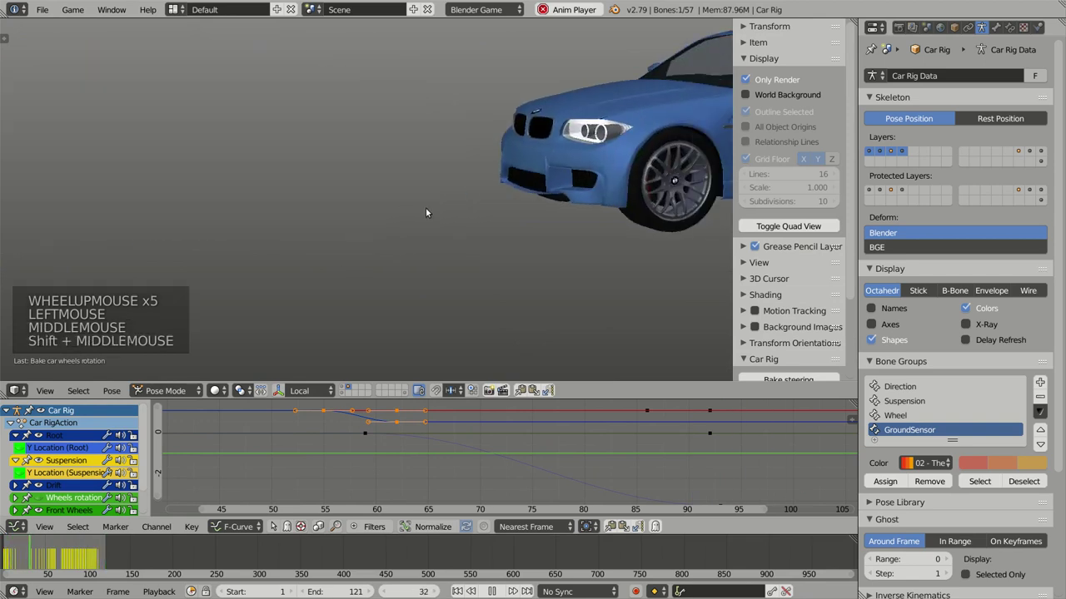
scroll(420, 213, down, 2)
scroll(420, 213, down, 1)
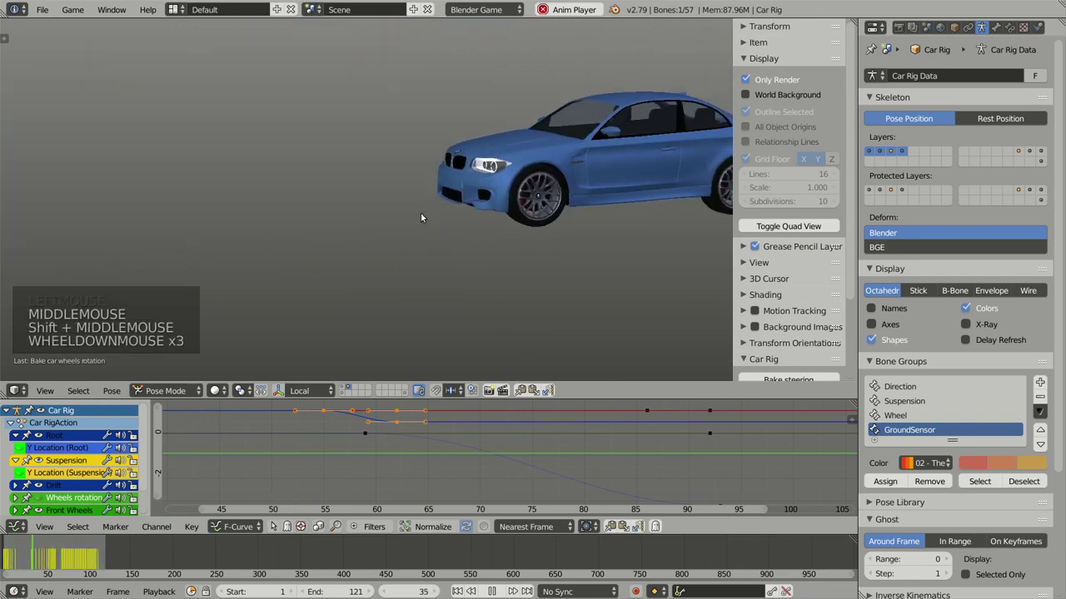
scroll(421, 213, down, 1)
mouse_move(420, 217)
middle_down()
mouse_move(566, 212)
mouse_move(489, 209)
middle_up()
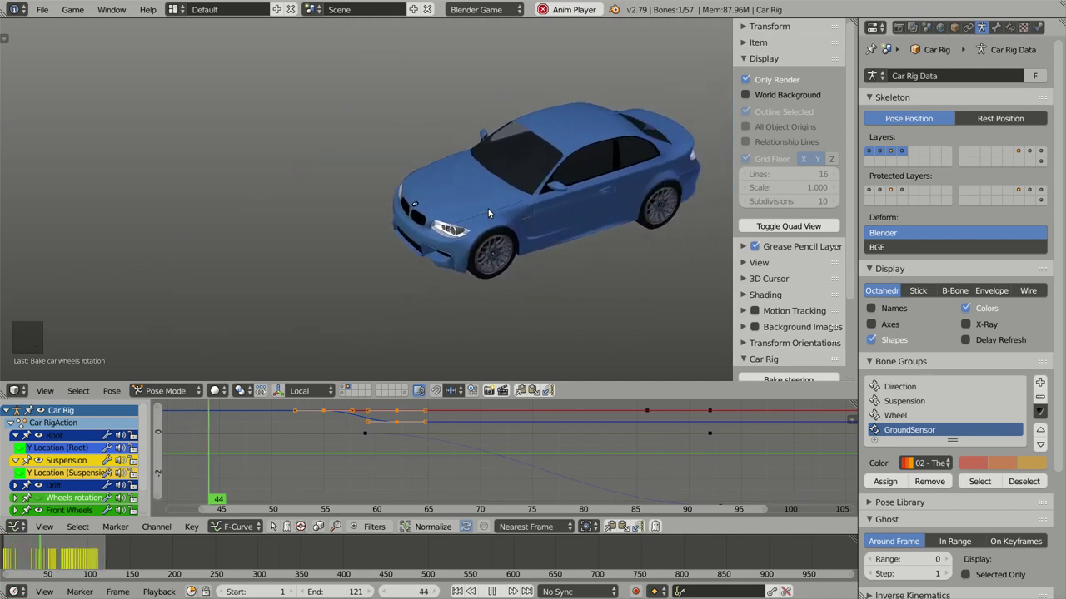
shift+middle_drag(479, 223, 471, 149)
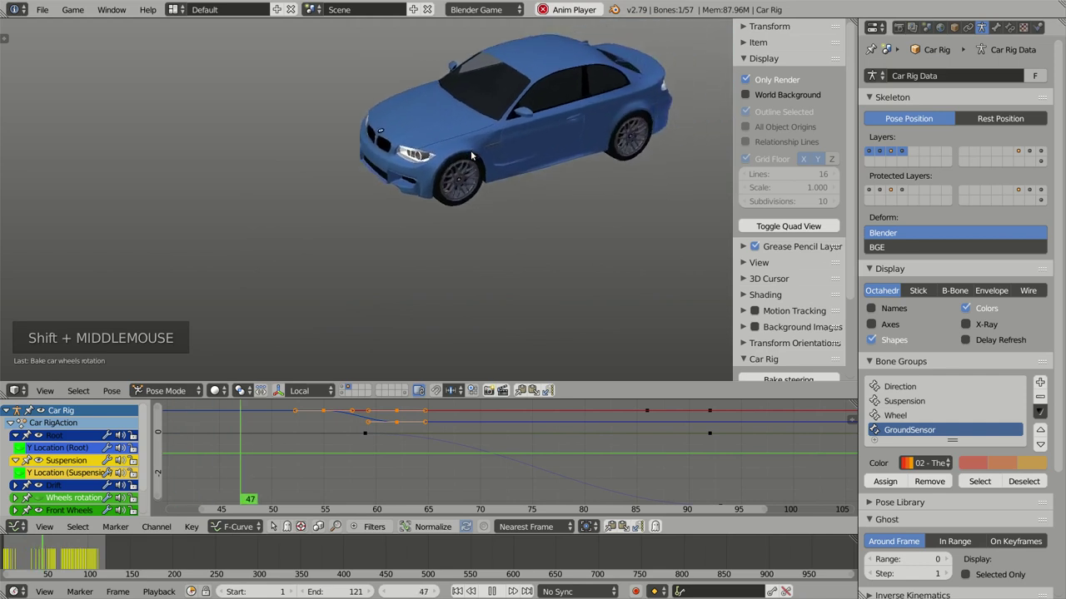
scroll(471, 152, up, 3)
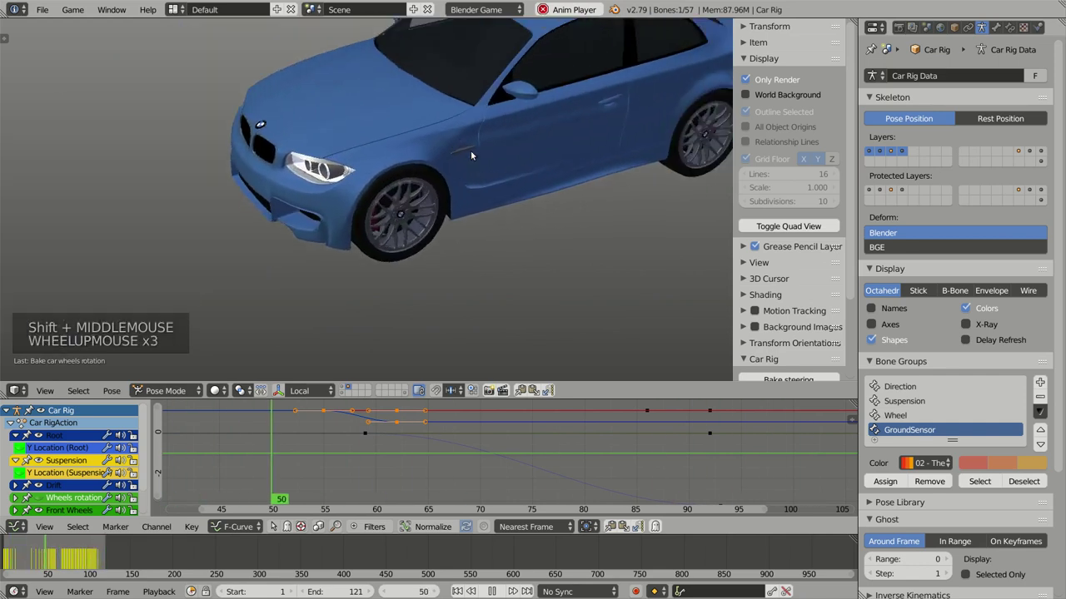